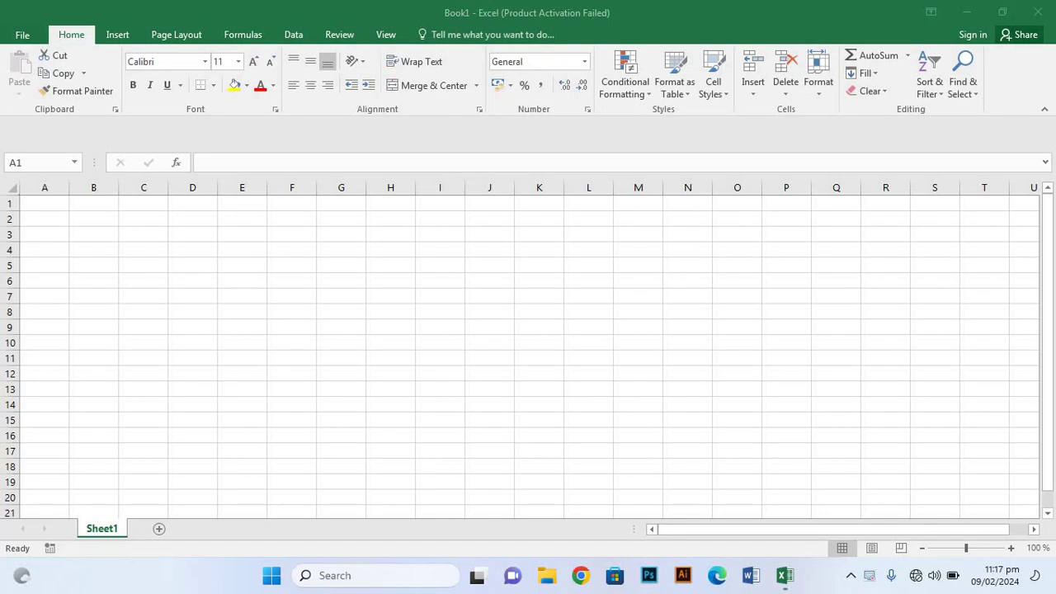
- Zoom in, then fill A2 light blue and A3 orange
left_click(1011, 547)
left_click(1012, 548)
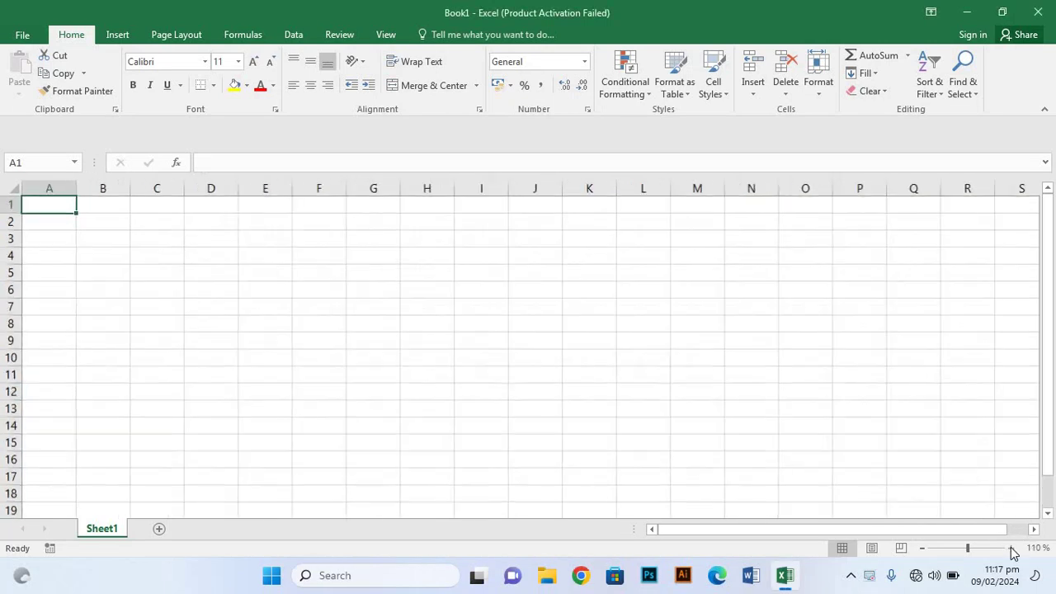
left_click(1011, 547)
left_click(1012, 548)
left_click(1012, 548)
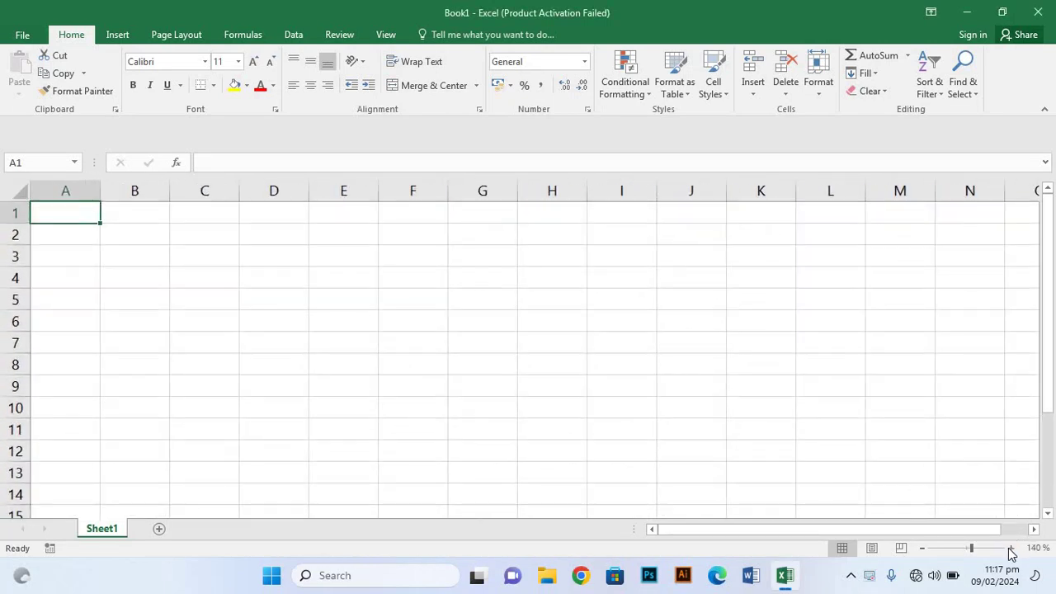
left_click(58, 238)
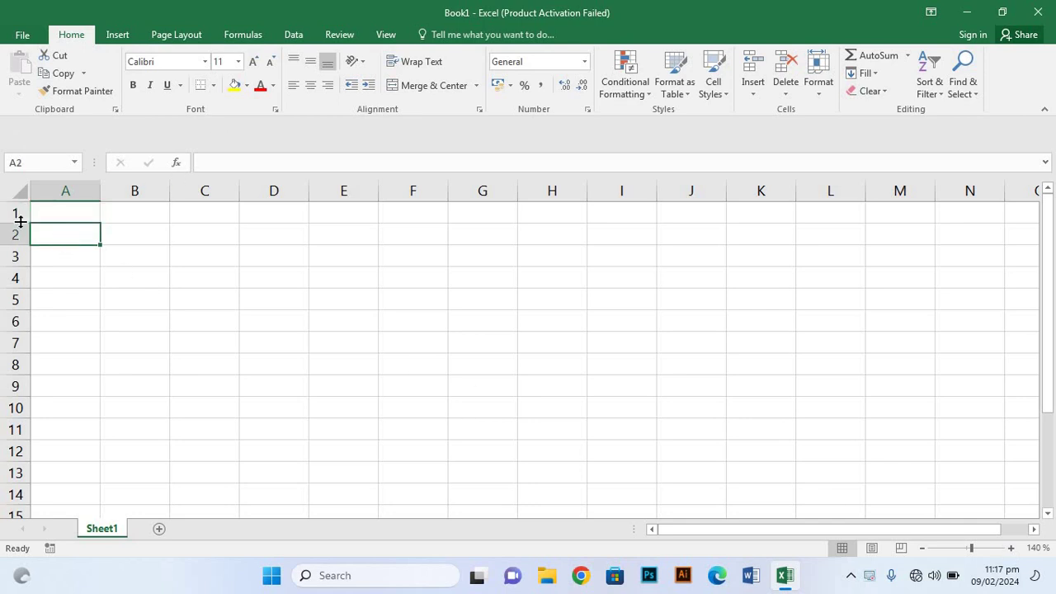
left_click(248, 85)
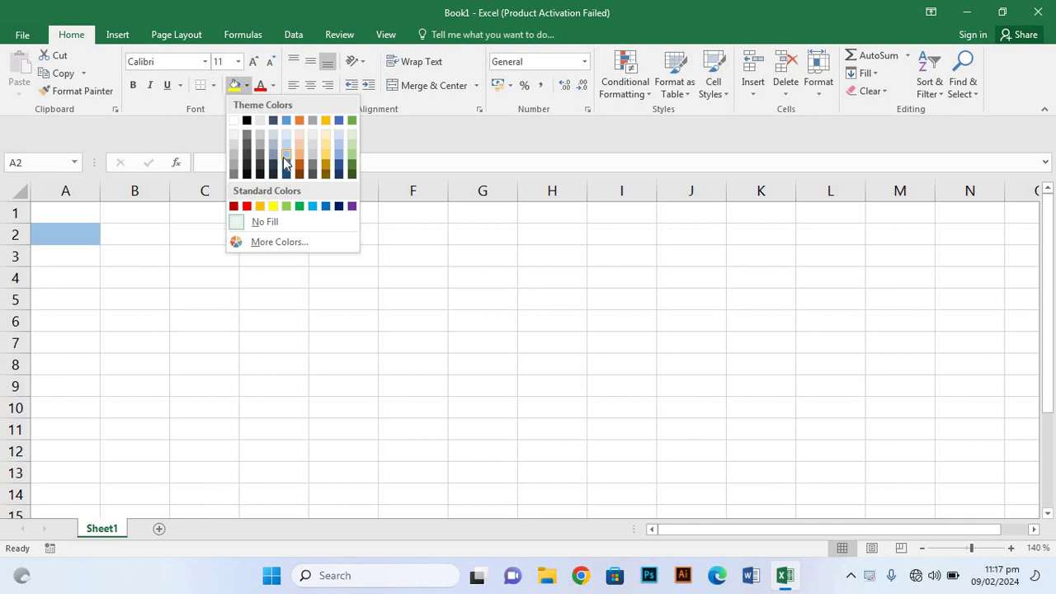
left_click(285, 155)
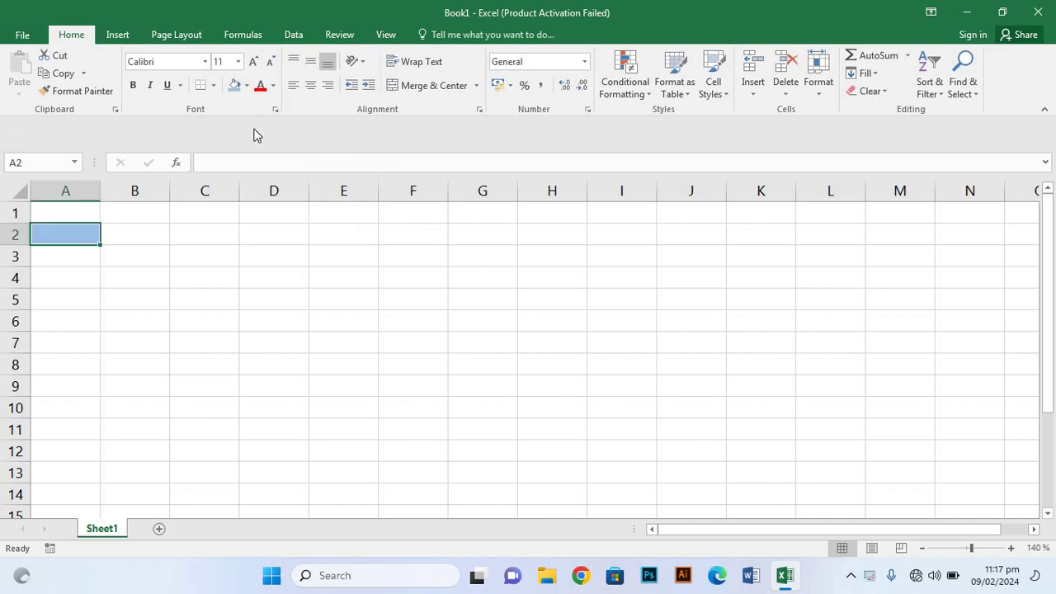
left_click(66, 255)
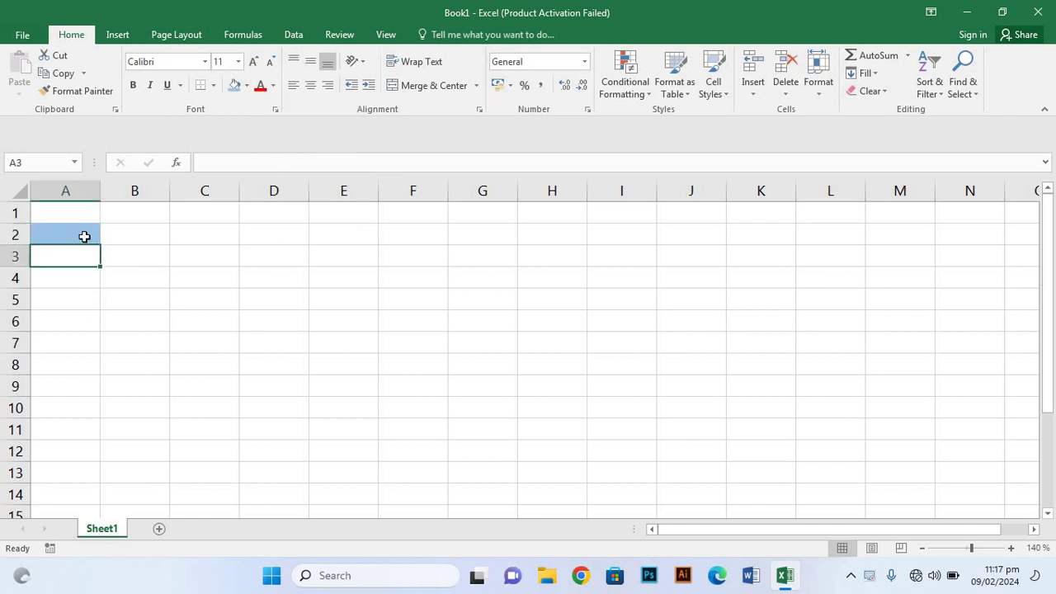
left_click(247, 86)
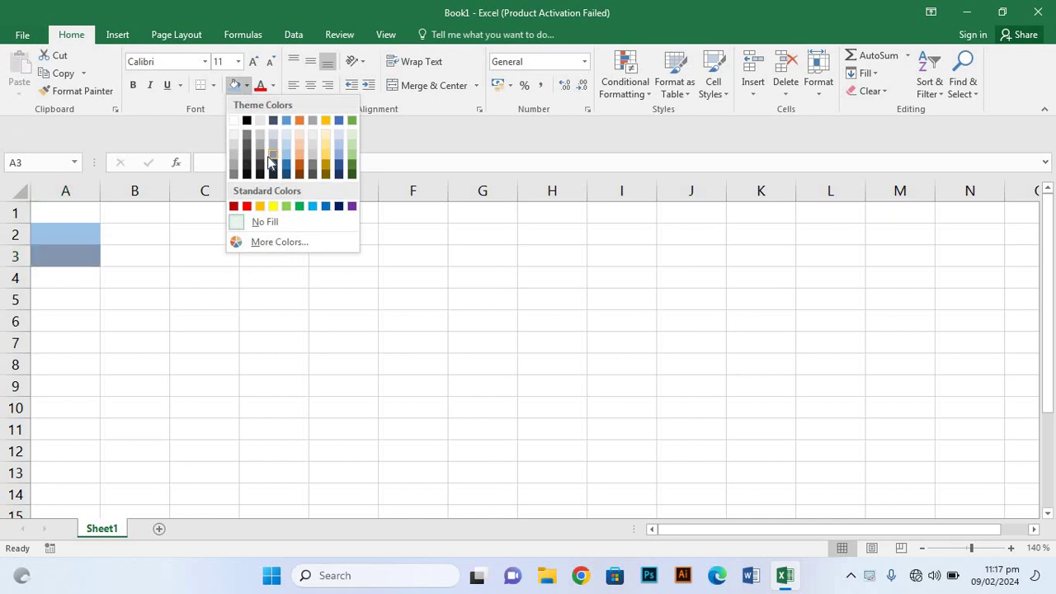
left_click(299, 164)
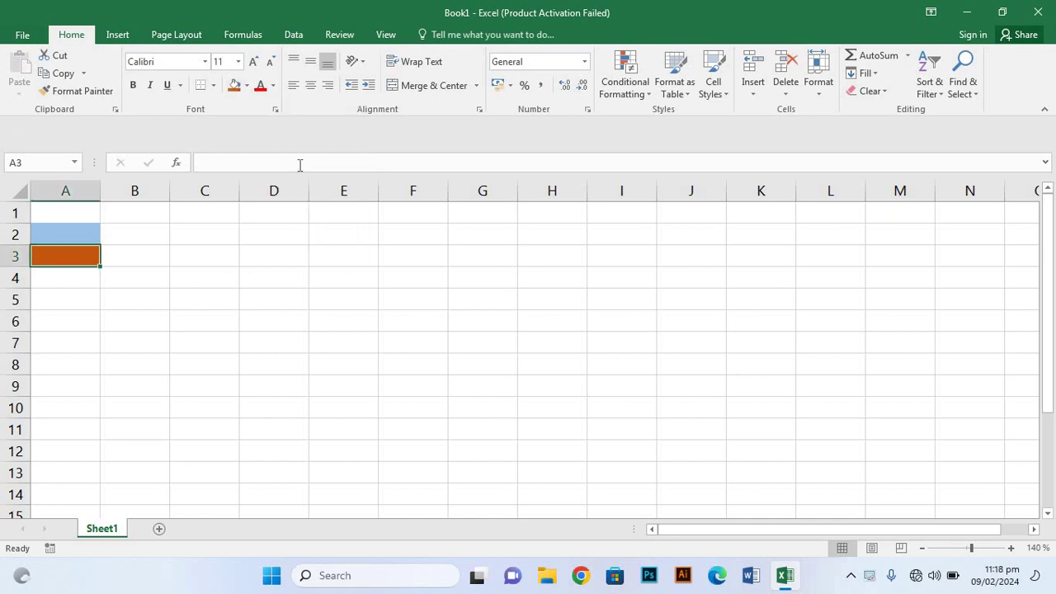
- Fill A4 gray and A5 dark blue, replacing an initial gold
left_click(66, 276)
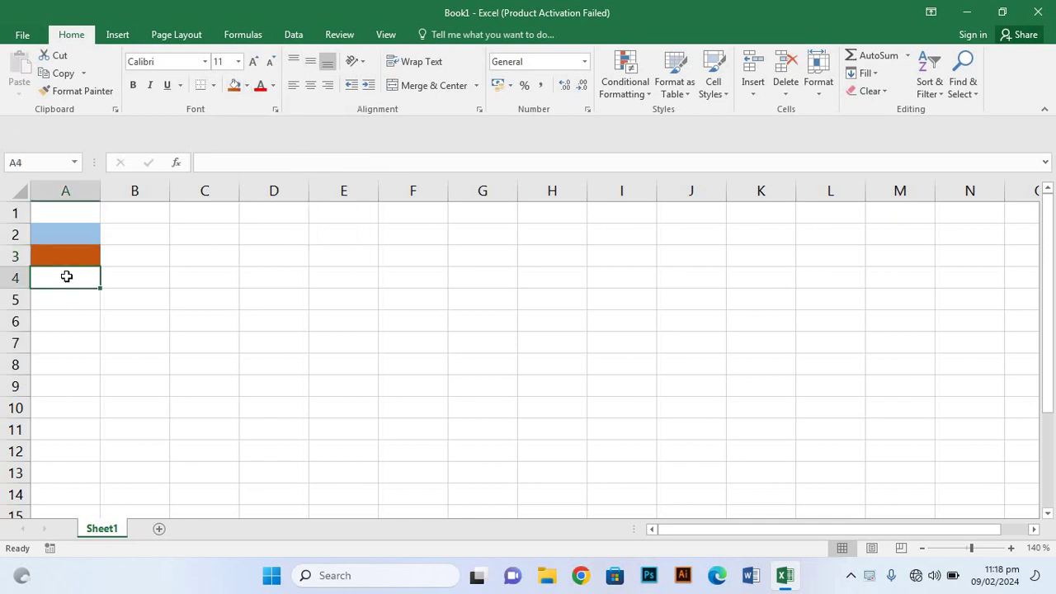
left_click(247, 86)
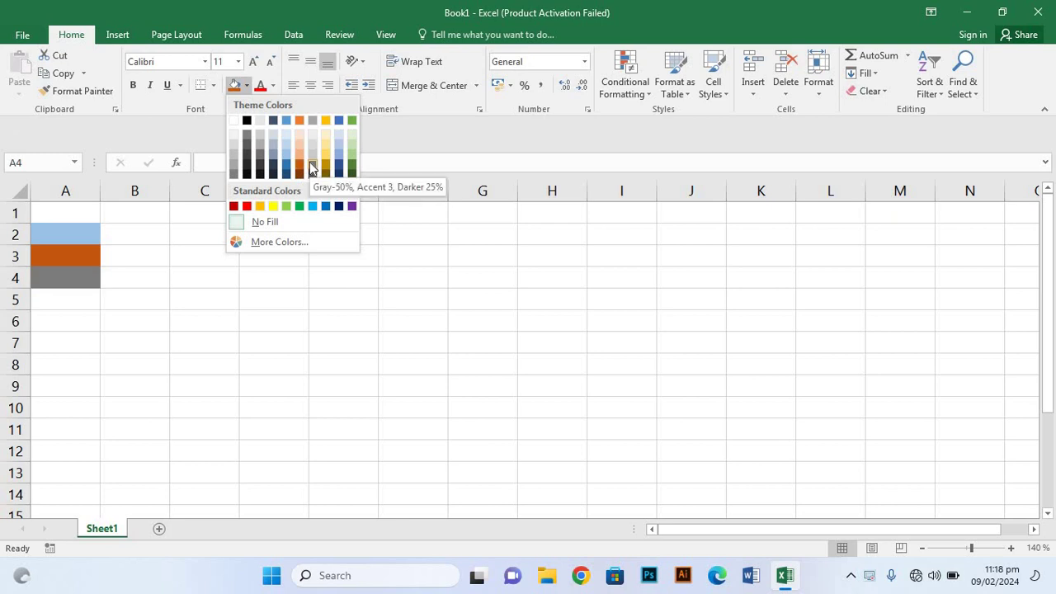
left_click(311, 167)
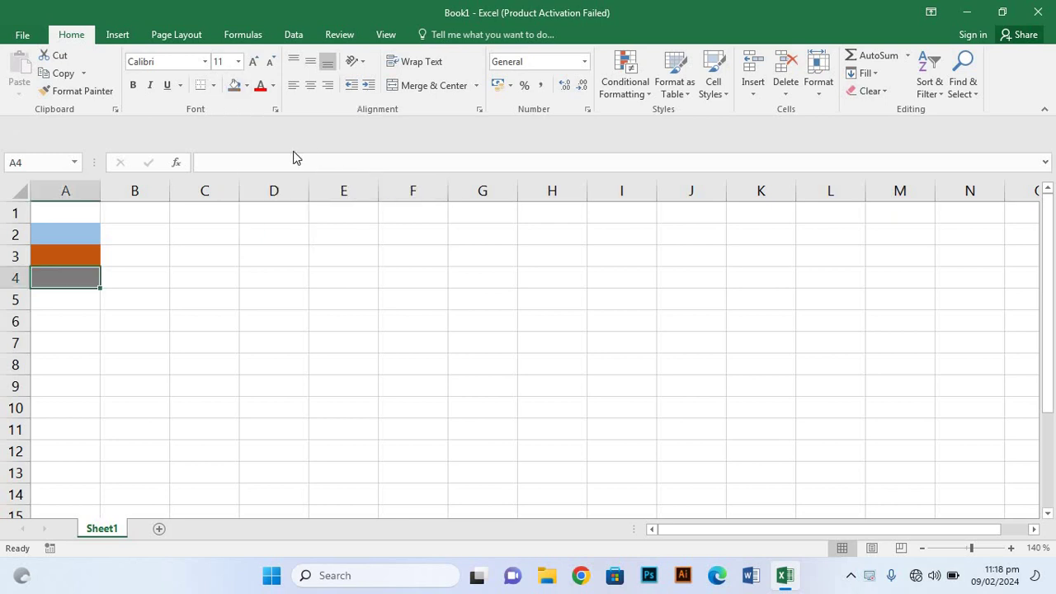
left_click(78, 301)
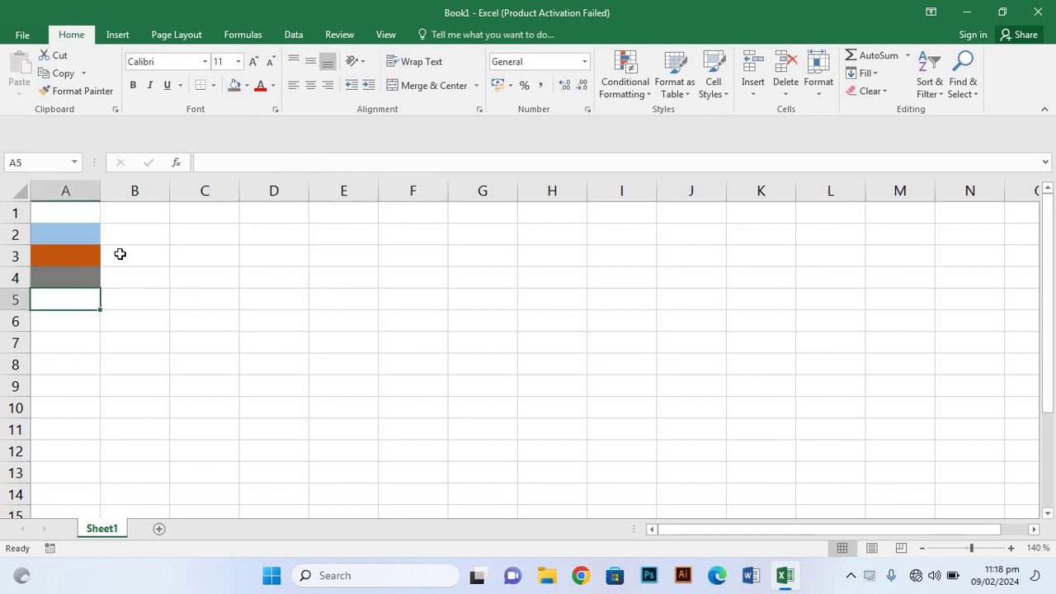
left_click(246, 85)
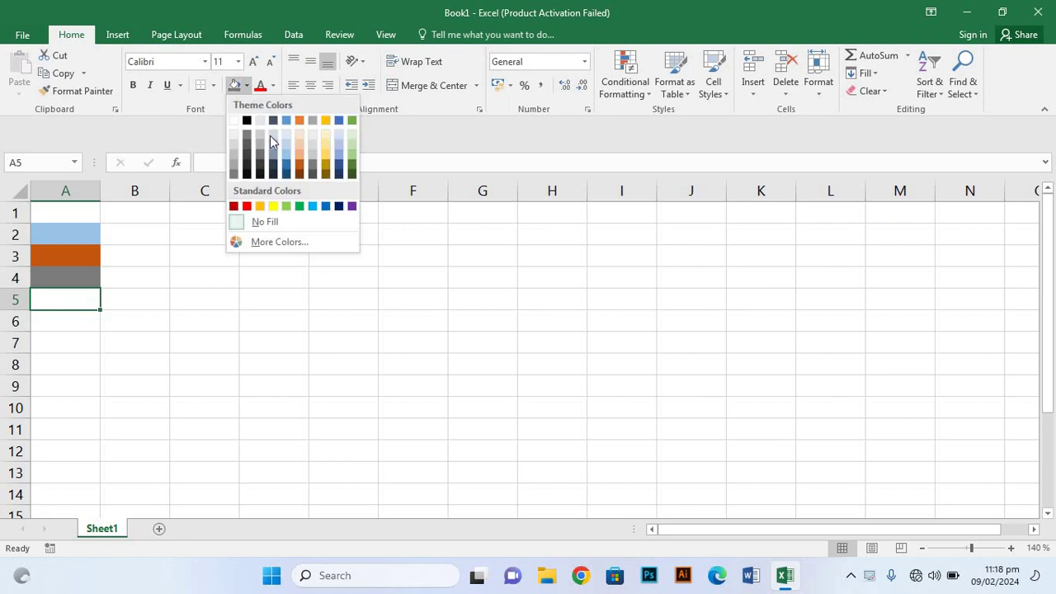
left_click(328, 171)
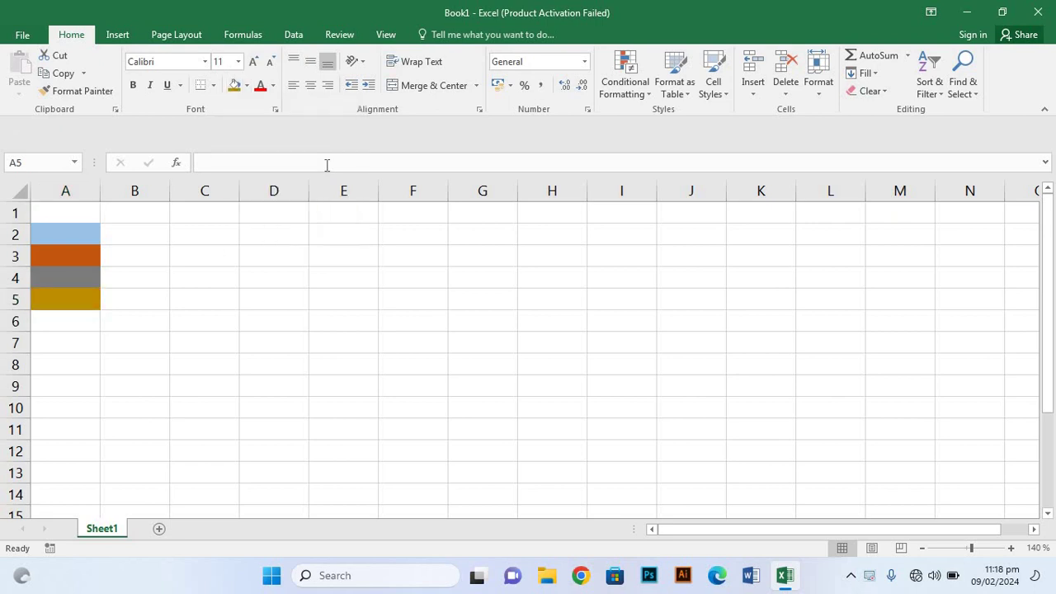
left_click(247, 85)
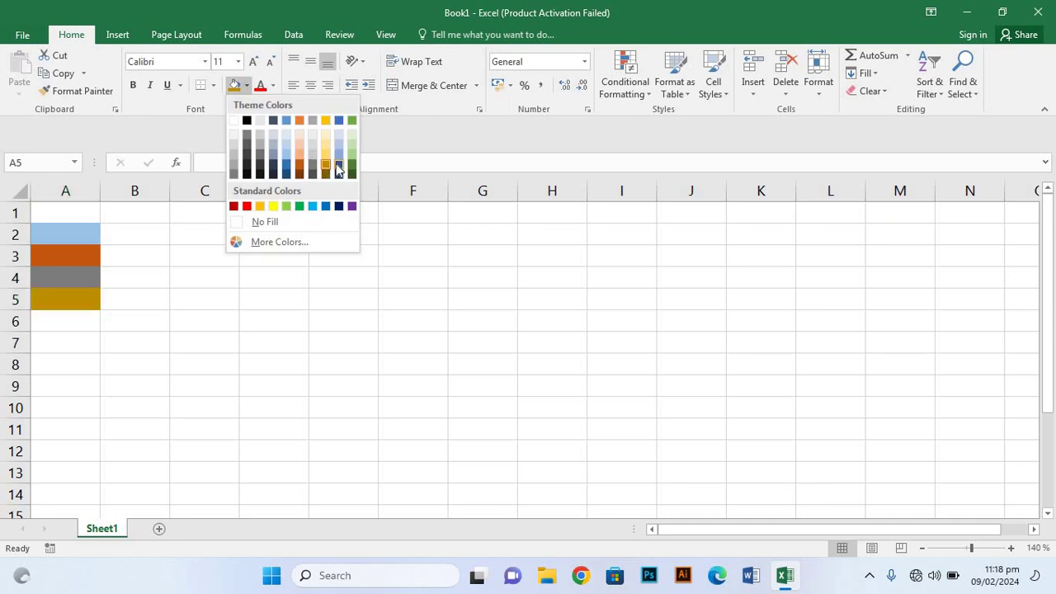
left_click(337, 169)
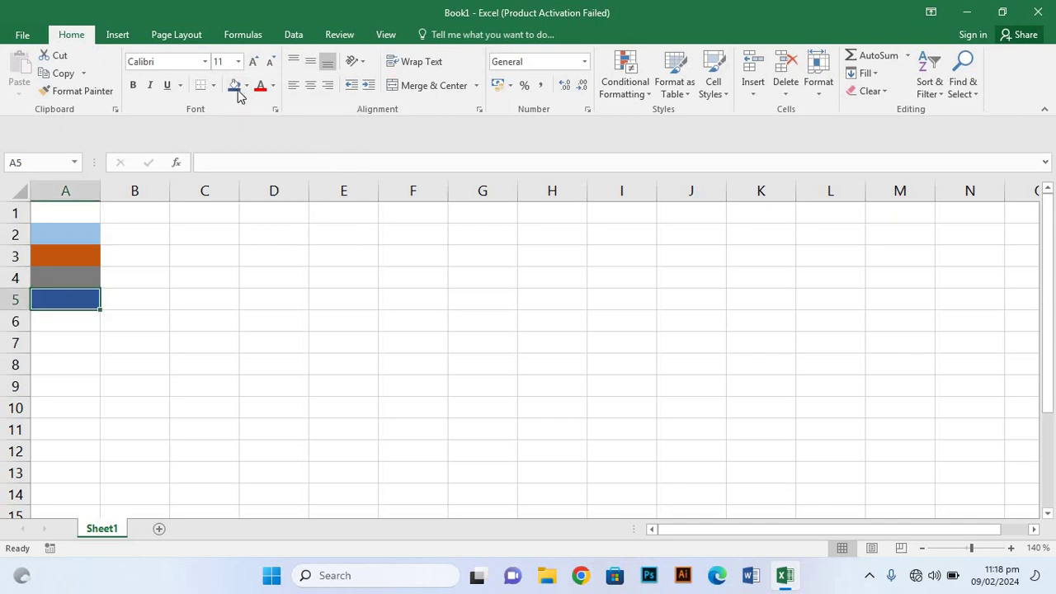
- Fill A6 light green
left_click(74, 321)
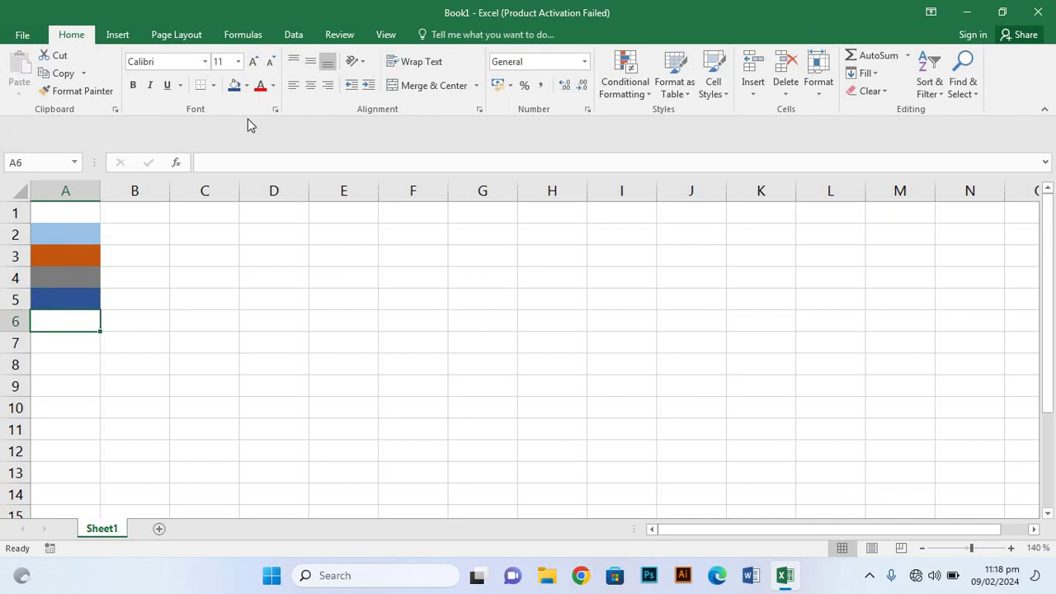
left_click(246, 87)
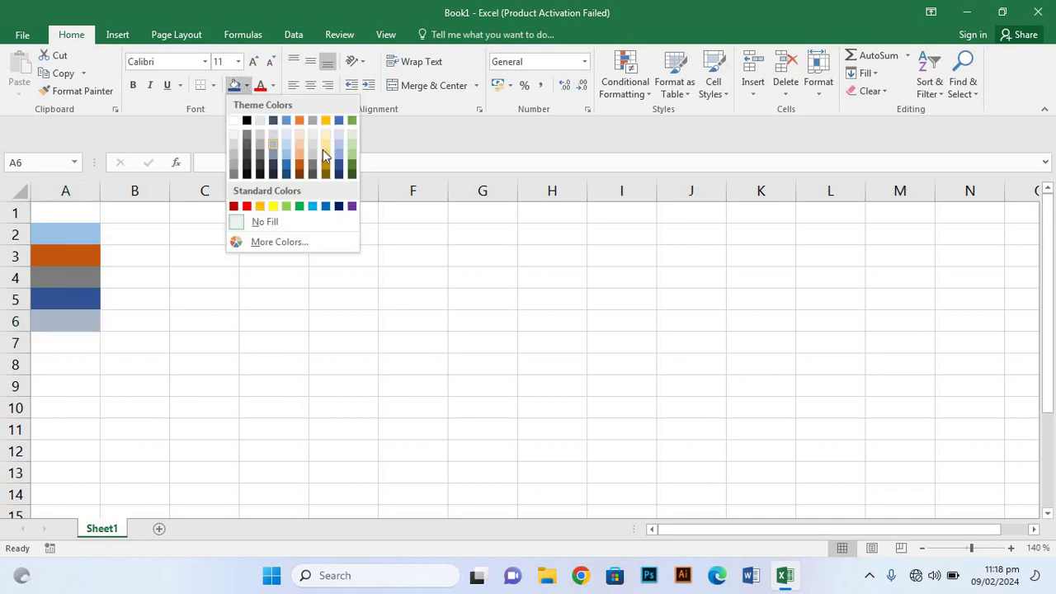
left_click(353, 157)
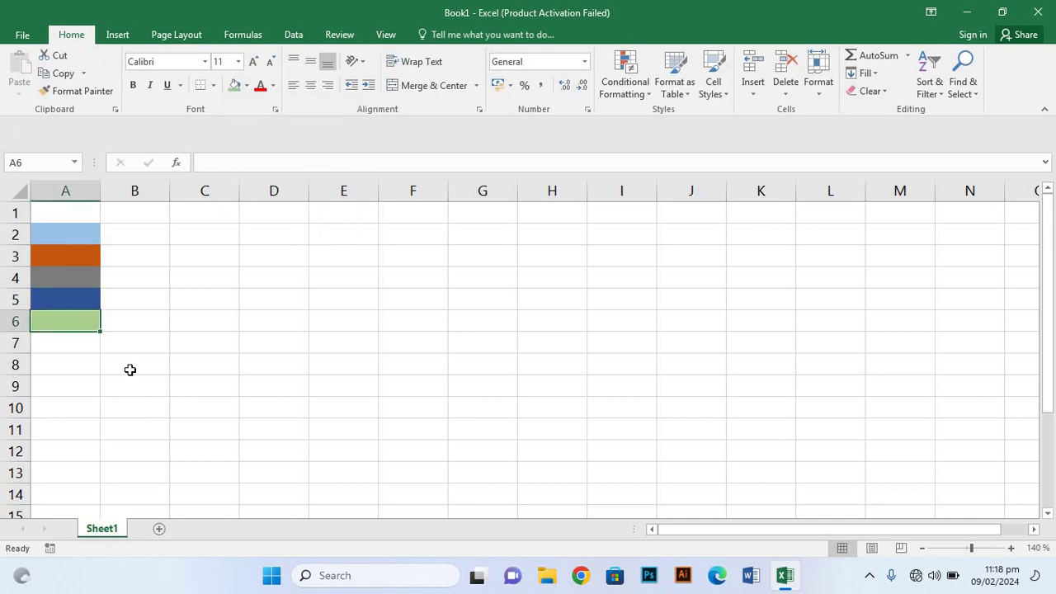
left_click(78, 344)
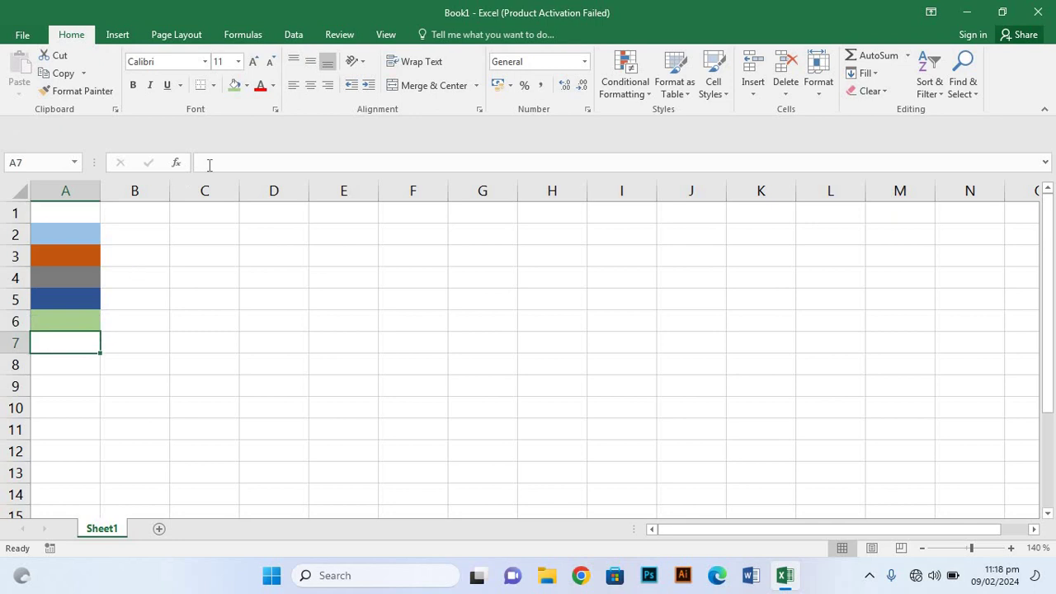
- Fill A7 red, A8 orange and A9 light green
left_click(246, 86)
left_click(246, 206)
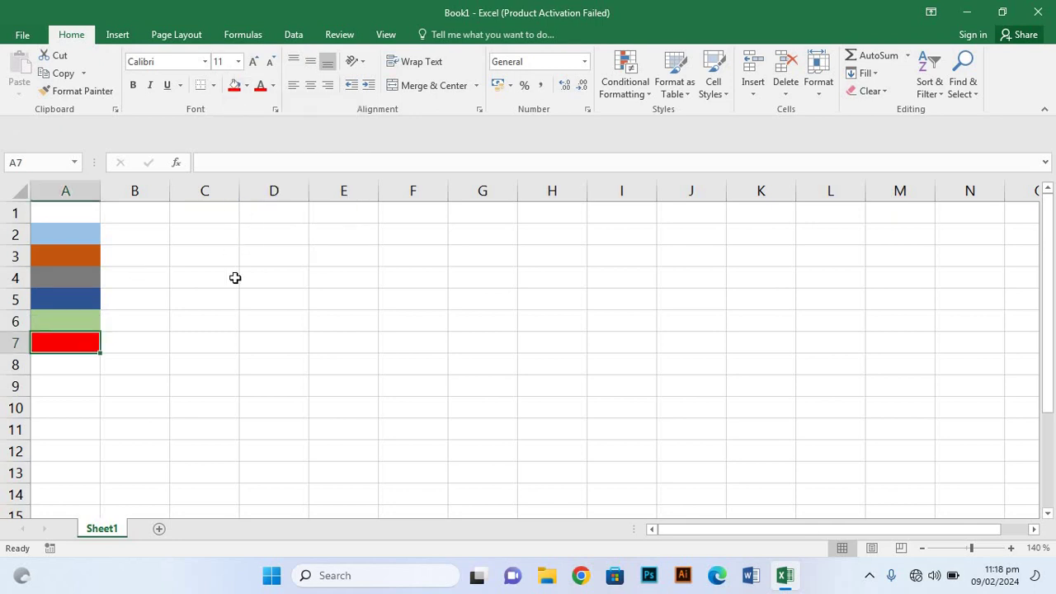
left_click(82, 364)
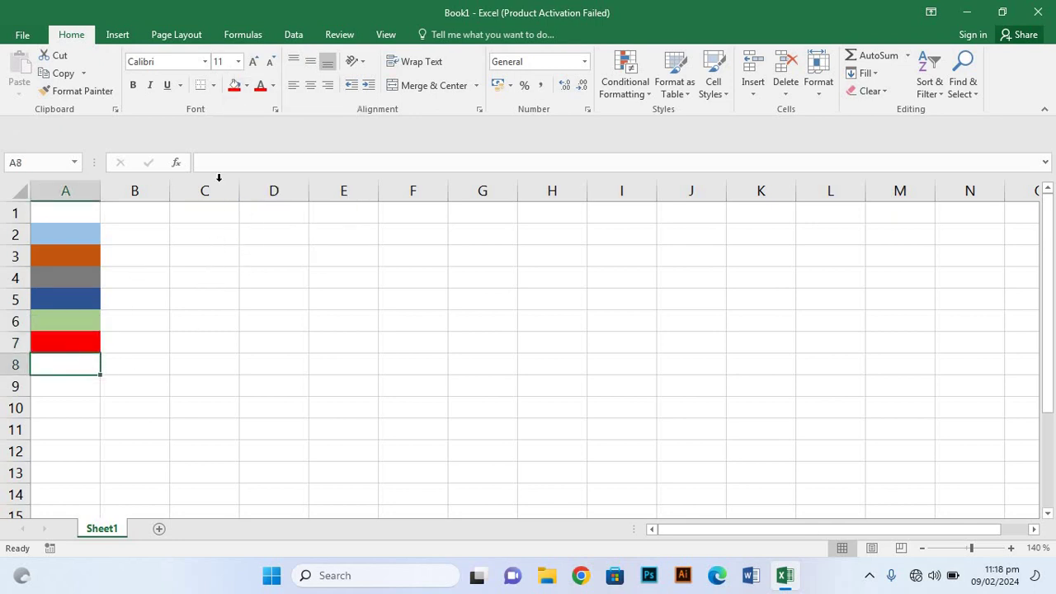
left_click(247, 85)
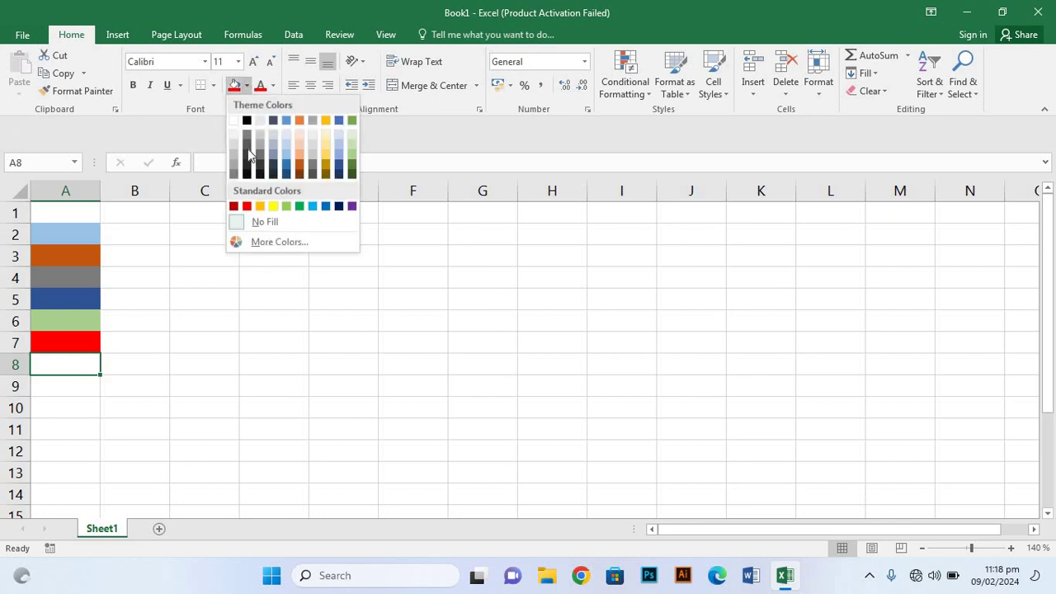
left_click(261, 206)
left_click(71, 383)
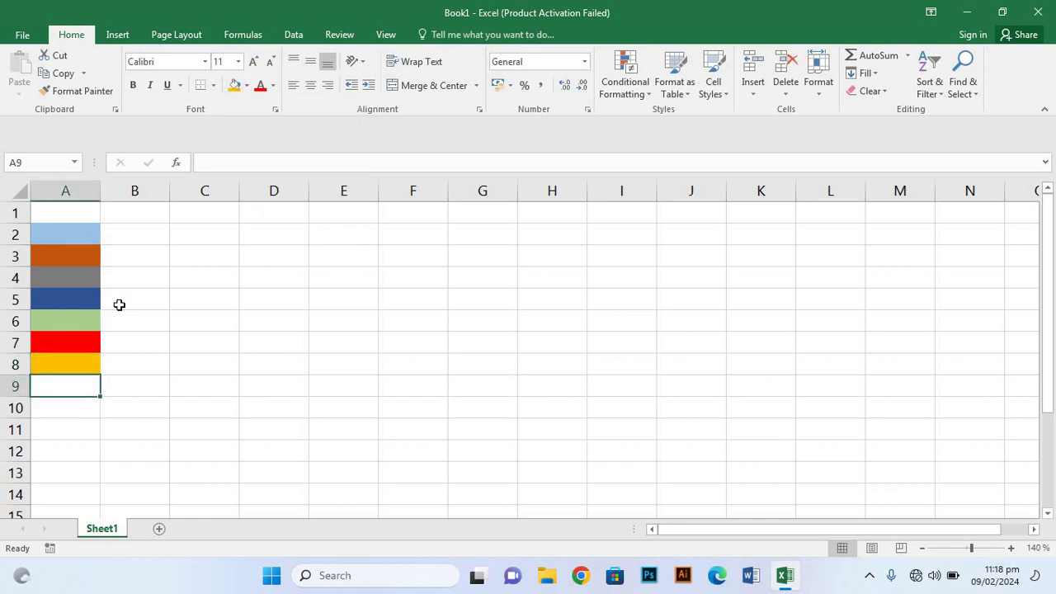
left_click(235, 86)
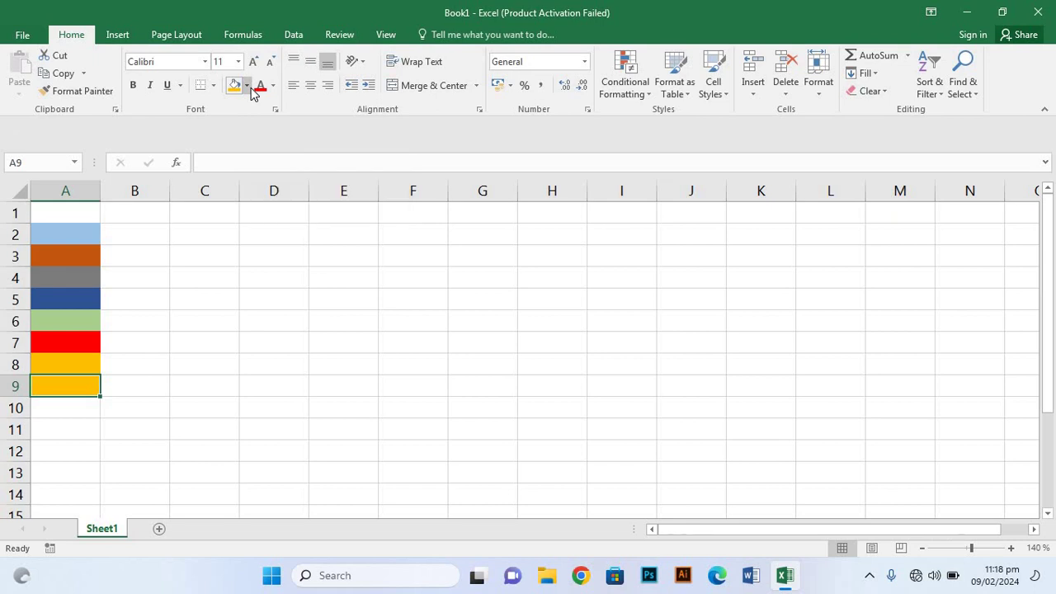
key("ctrl+z")
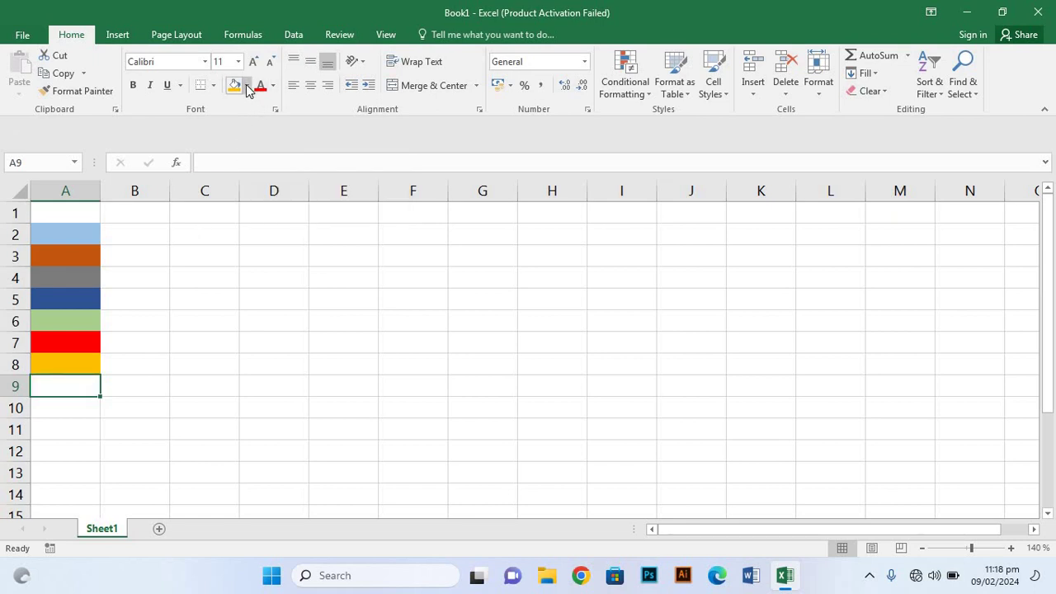
left_click(247, 86)
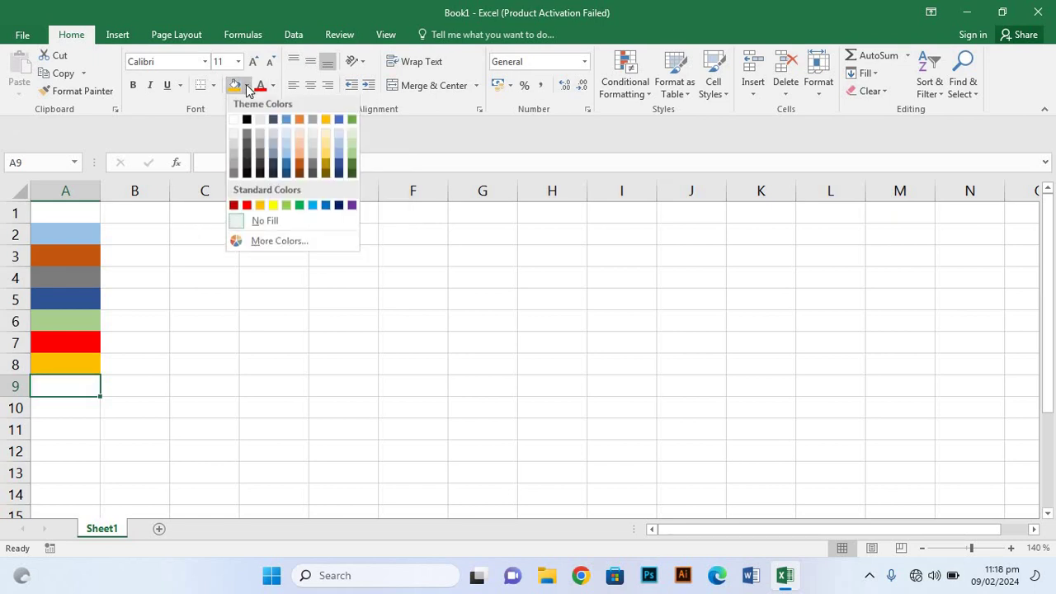
left_click(284, 206)
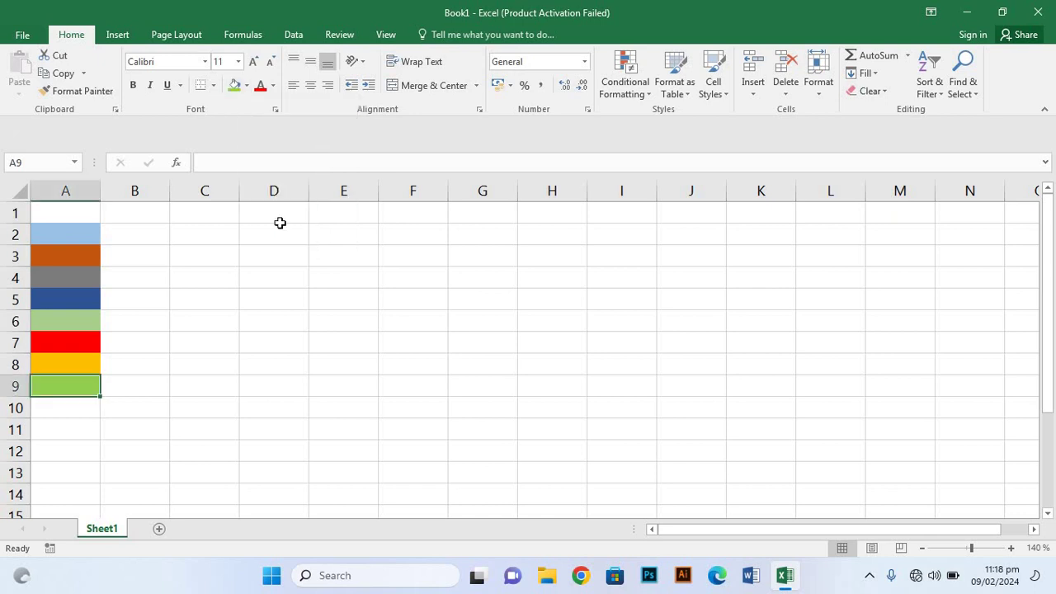
- Fill A10 green, A11 light blue and A12 blue
left_click(73, 404)
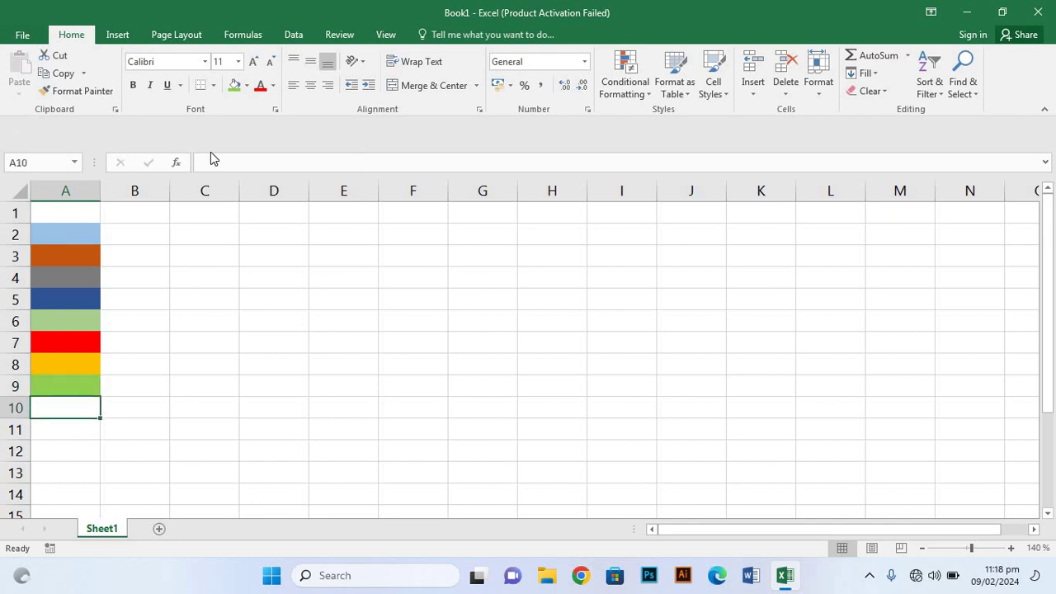
left_click(248, 85)
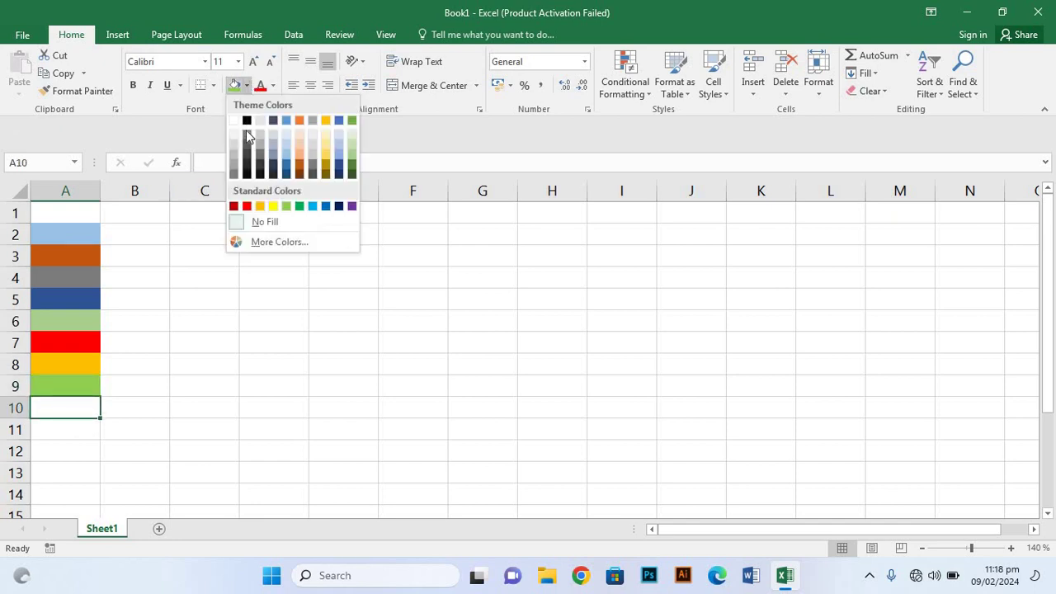
left_click(297, 206)
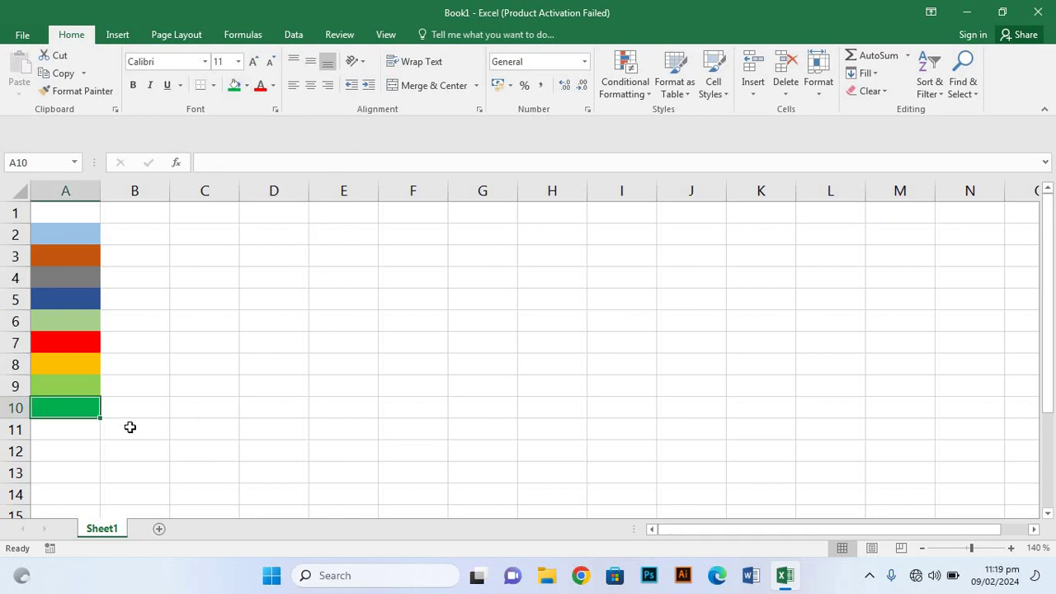
left_click(64, 428)
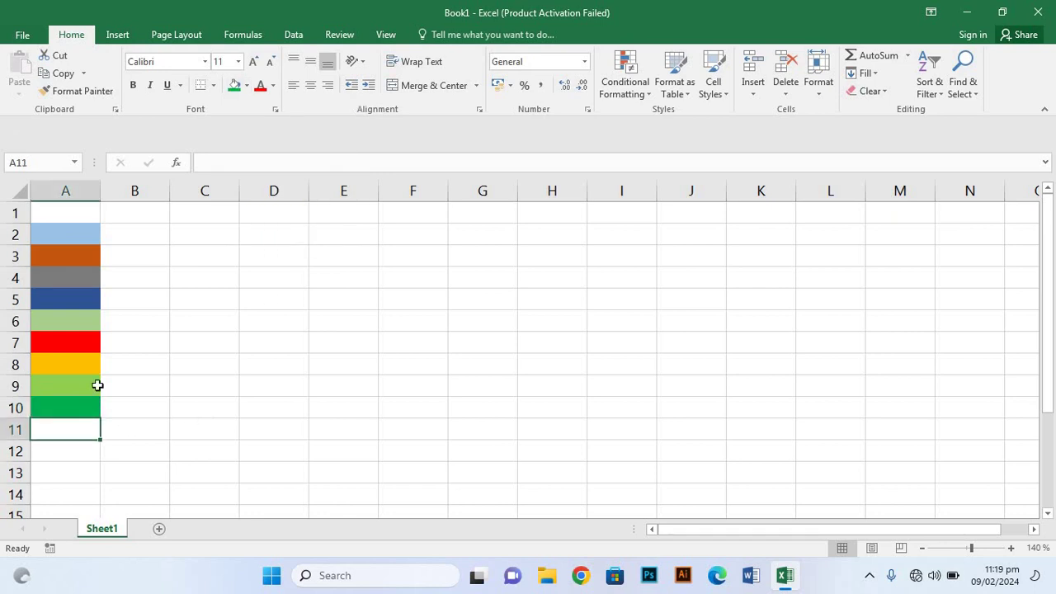
left_click(248, 86)
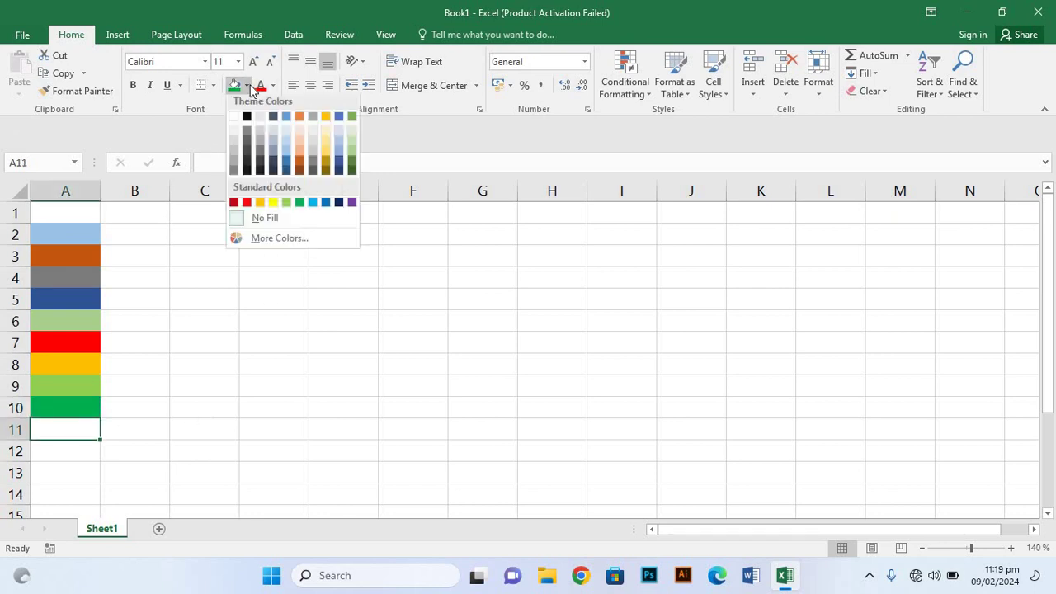
left_click(313, 207)
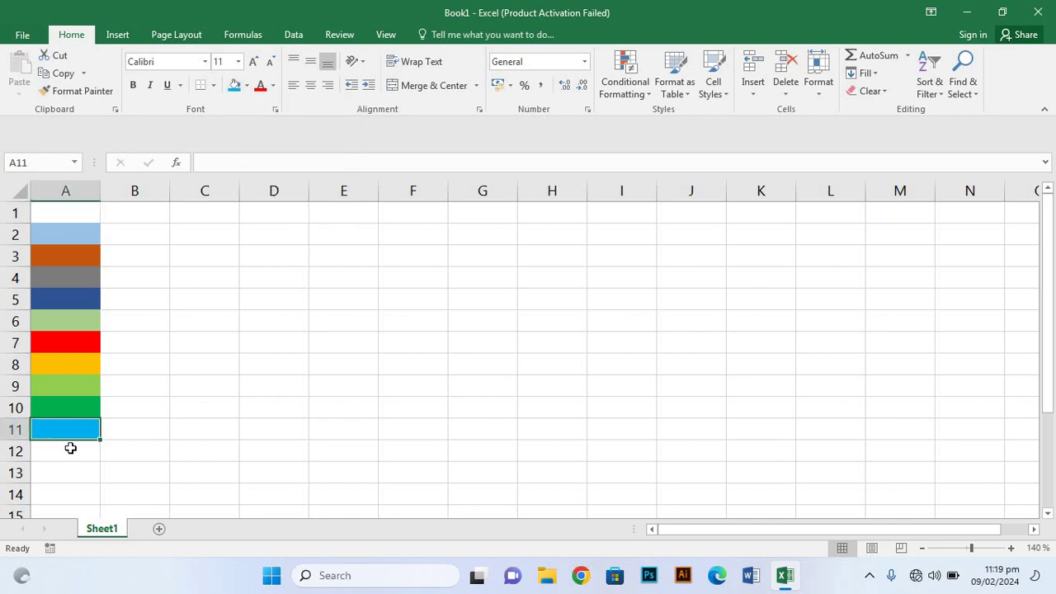
left_click(70, 445)
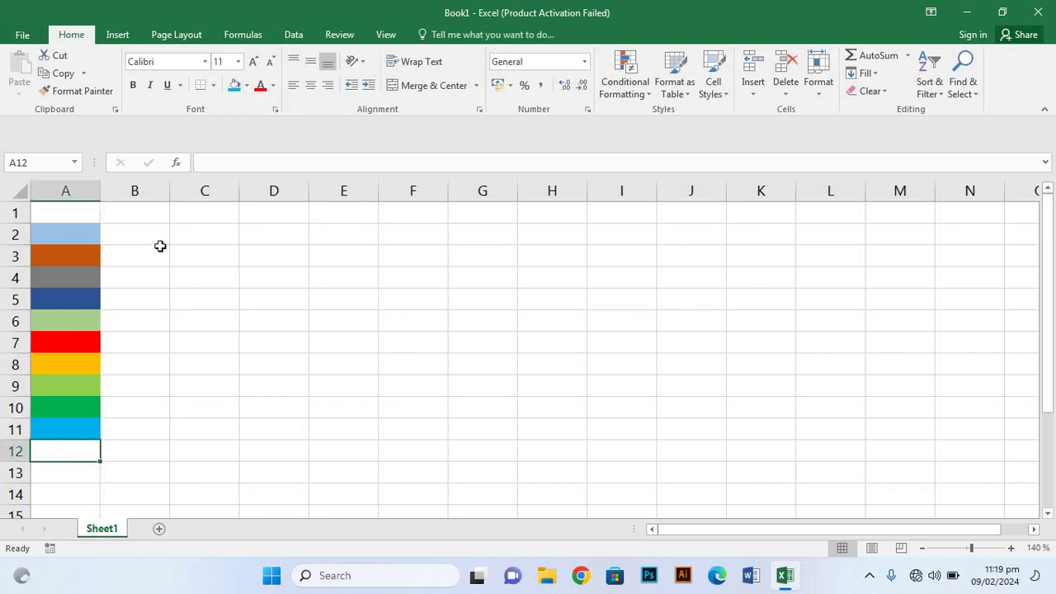
left_click(247, 87)
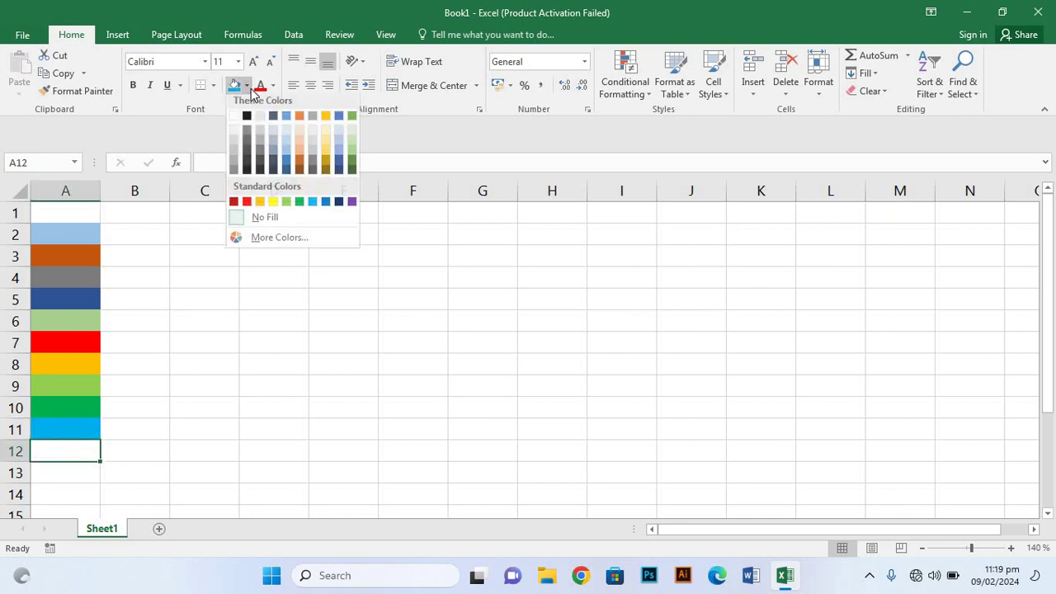
left_click(323, 206)
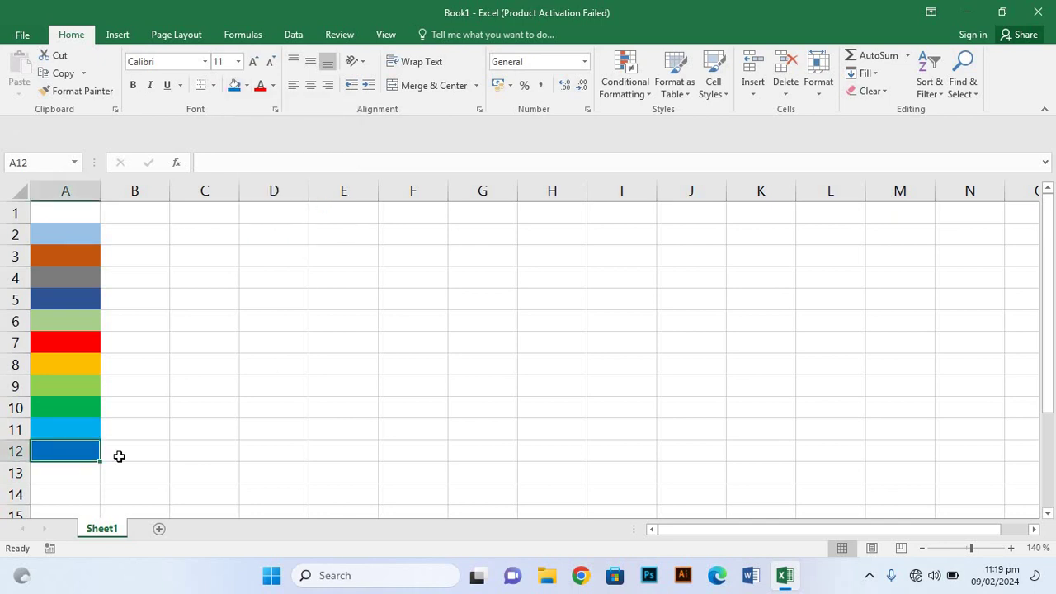
- Fill A13 dark blue and A14 purple
left_click(71, 471)
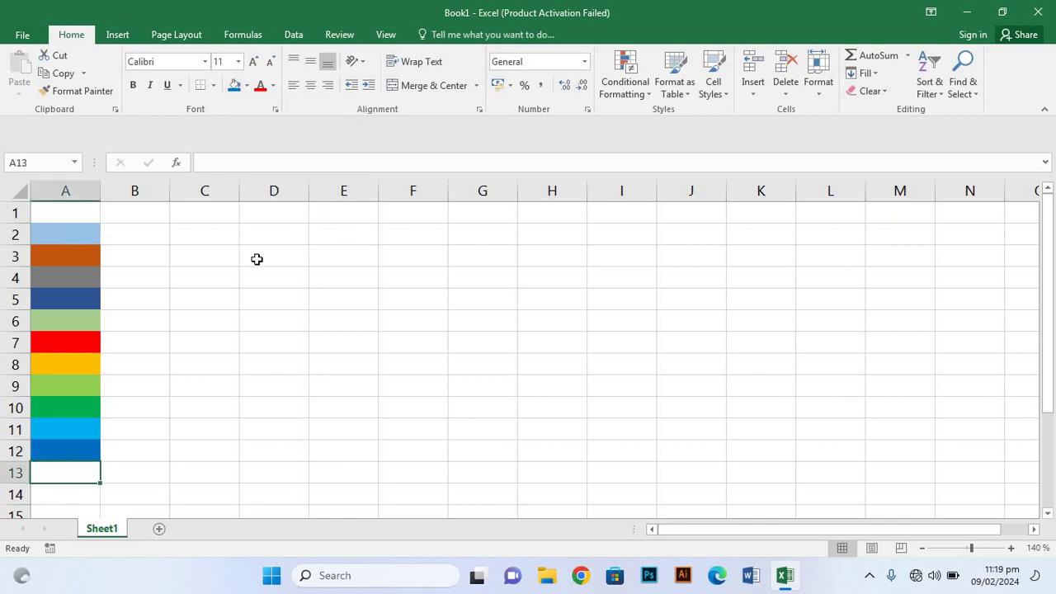
left_click(245, 86)
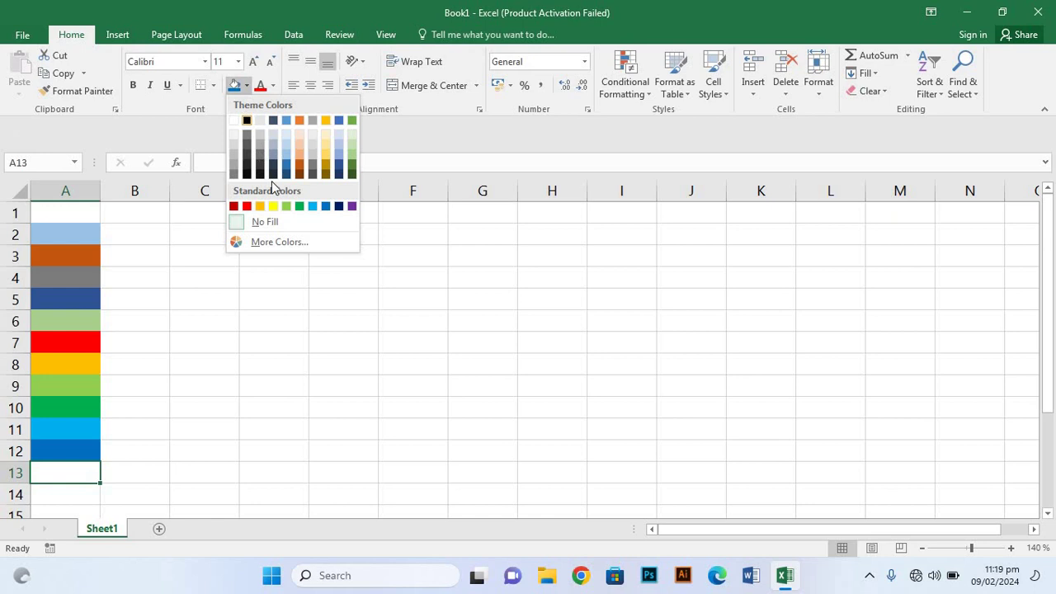
left_click(338, 206)
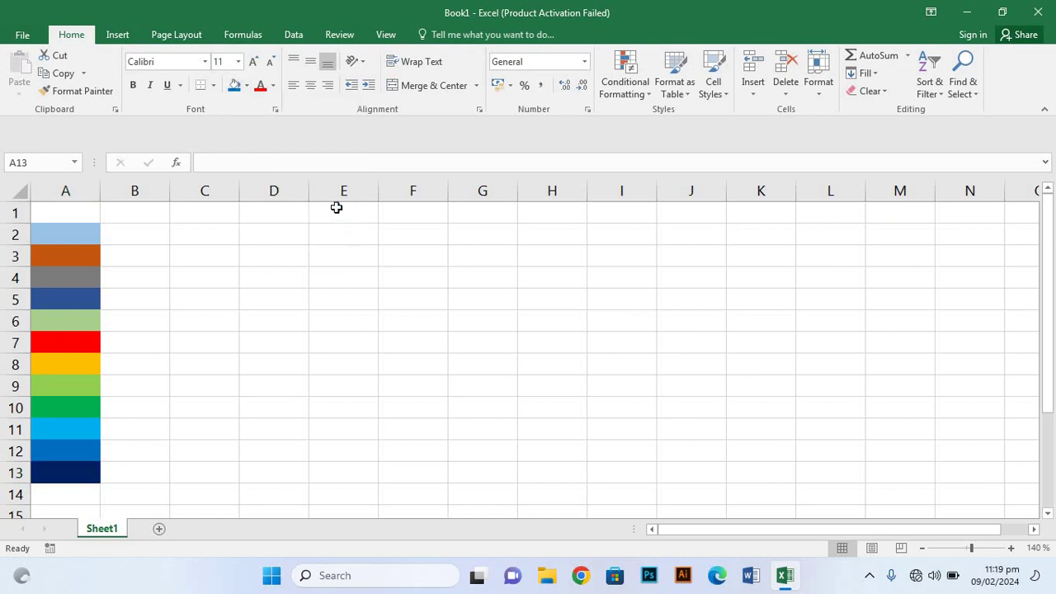
left_click(64, 491)
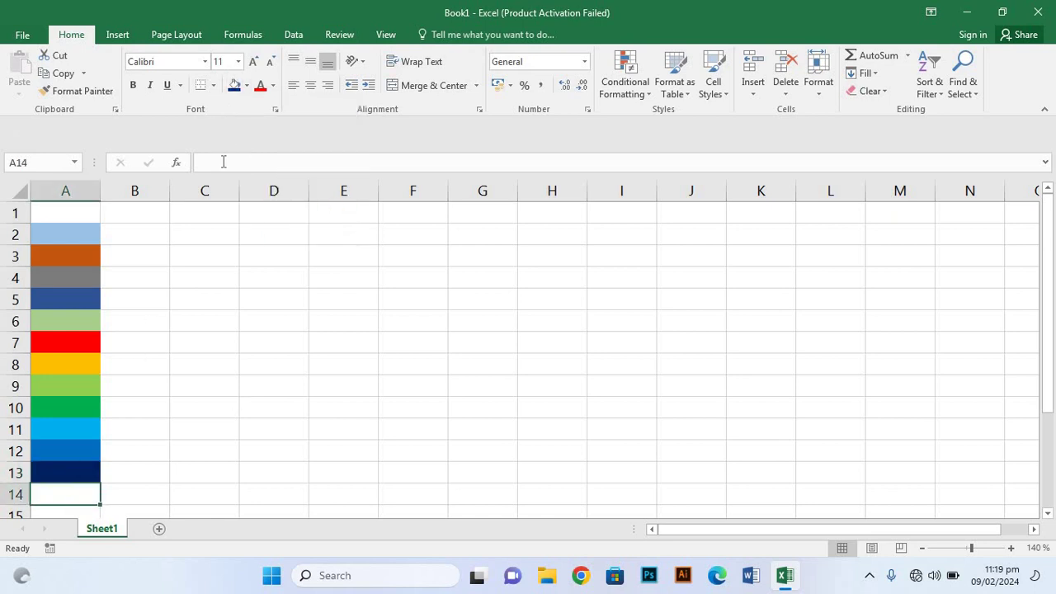
left_click(246, 85)
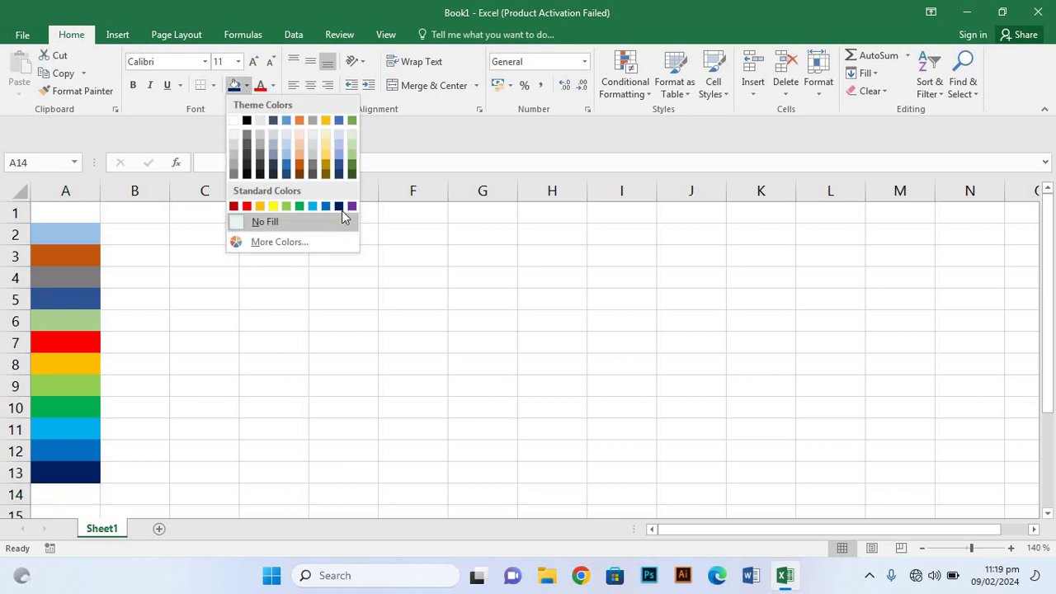
left_click(352, 206)
left_click(371, 363)
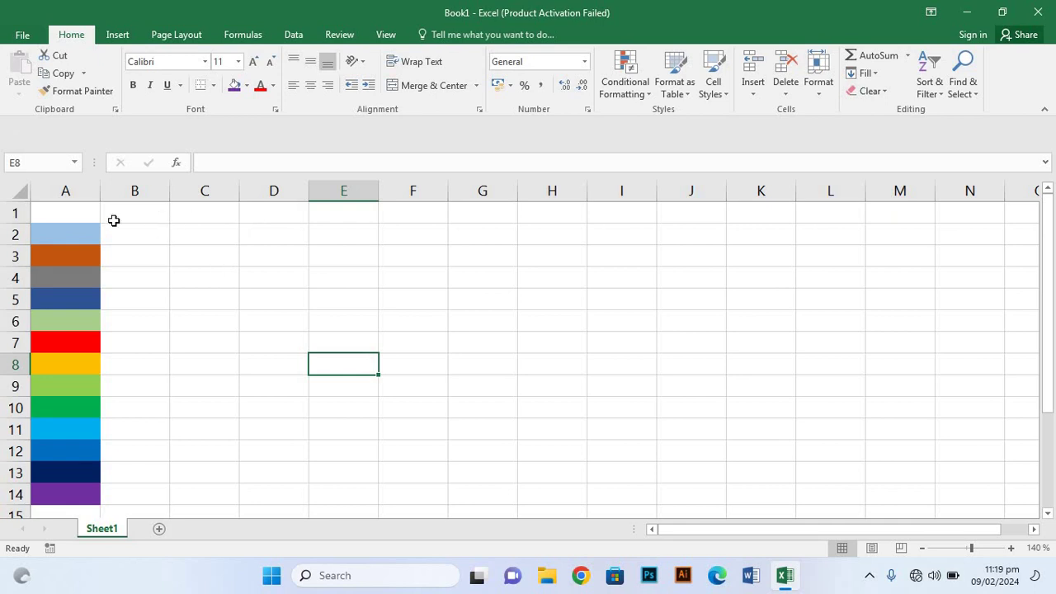
left_click(75, 211)
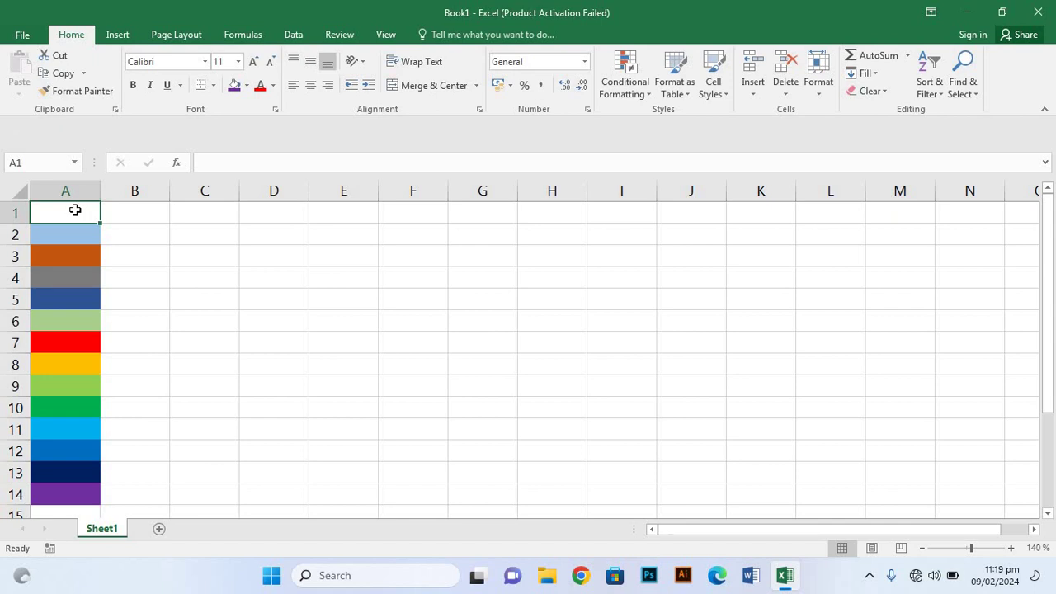
- Extend the row 1 selection from A1 to M1 and Merge & Center it
key("shift+Right")
key("shift+Right")
key("shift+Right")
key("shift+Right")
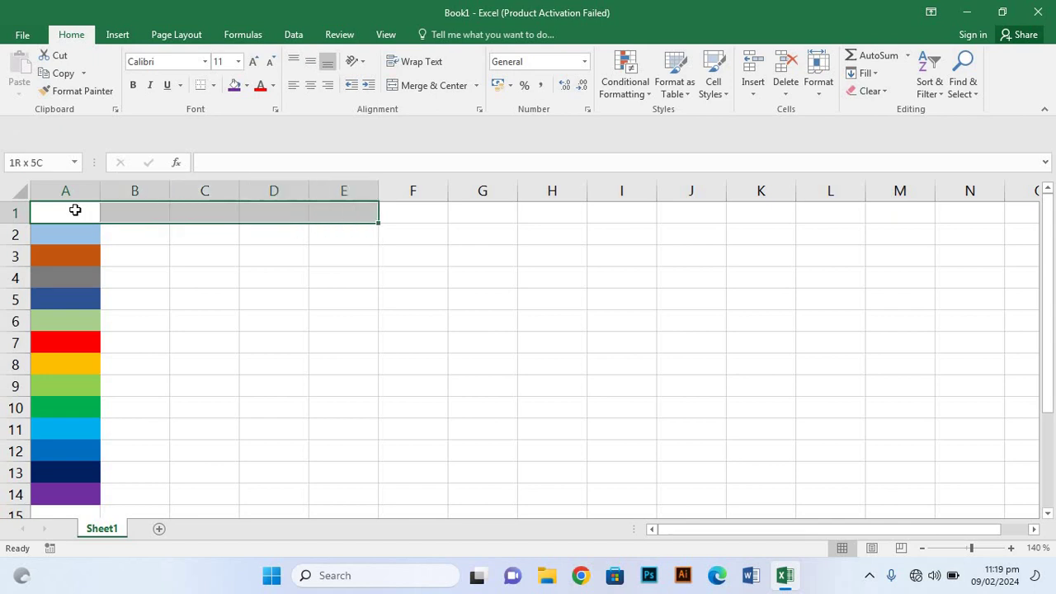
key("shift+Right")
key("shift+Right")
key("shift+Right")
key("shift+Right")
key("shift+Right")
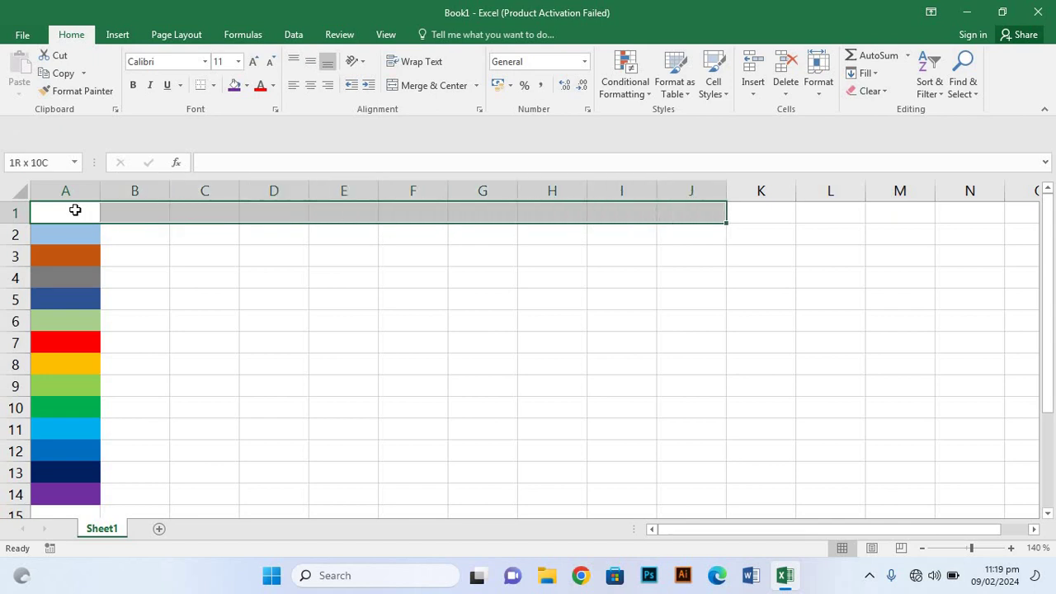
key("shift+Right")
key("shift+Right")
key("shift+Right")
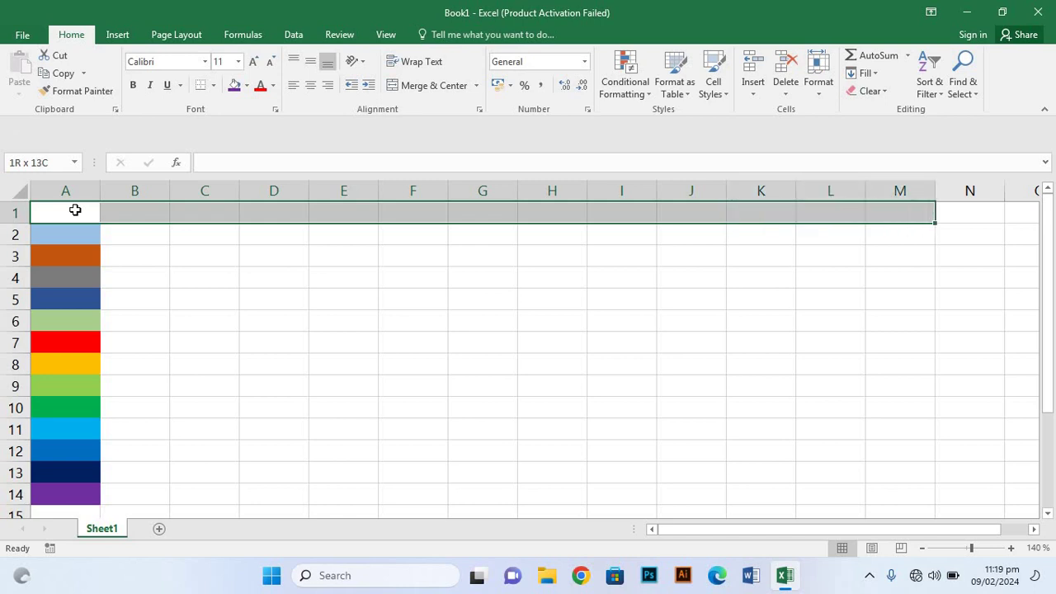
key("shift+Right")
key("shift+Right")
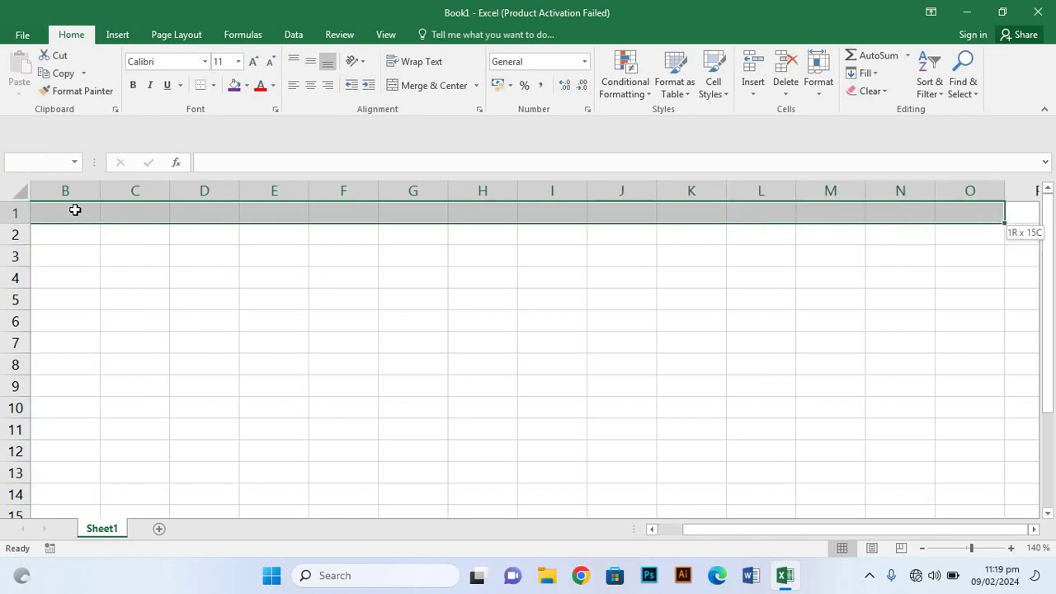
key("shift+Left")
key("shift+Left")
key("shift+Left")
key("shift+Left")
key("shift+Left")
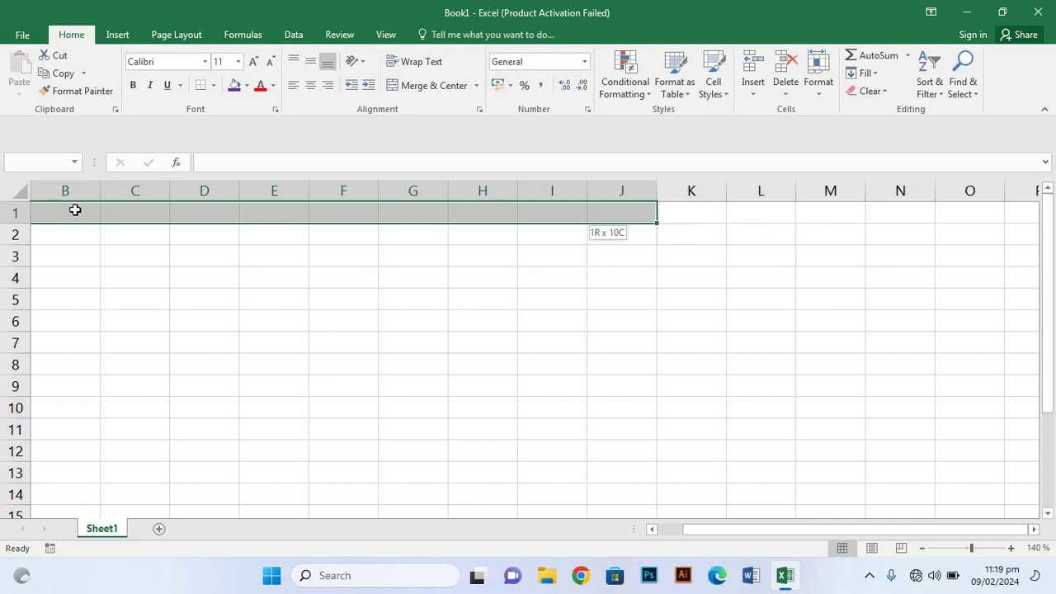
key("shift+Left")
key("shift+Left")
key("shift+Left")
key("shift+Left")
key("shift+Left")
key("shift+Left")
key("shift+Left")
key("shift+Left")
key("shift+Left")
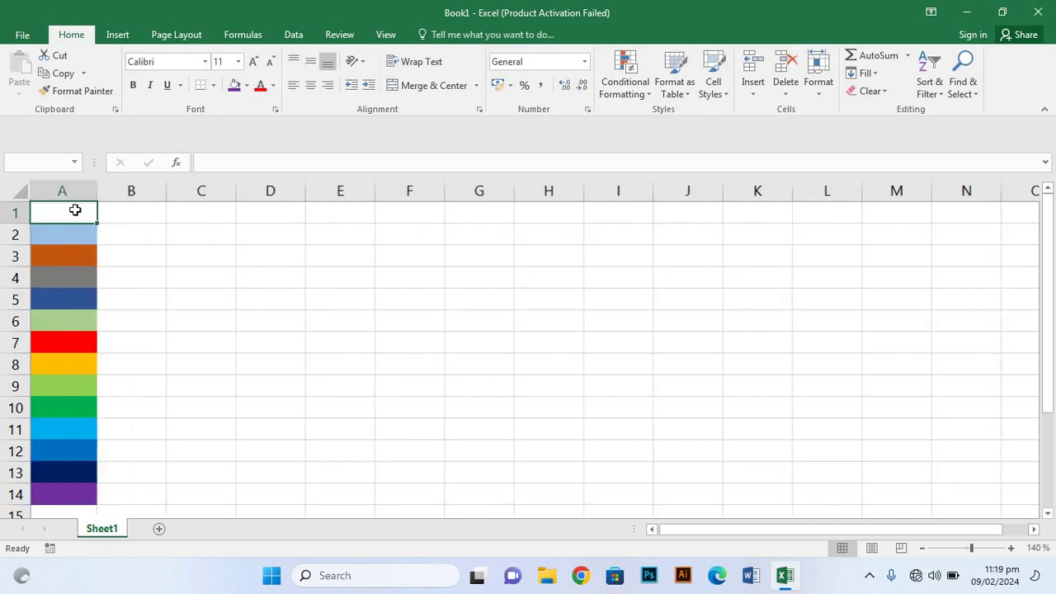
key("shift+Right")
key("shift+Right")
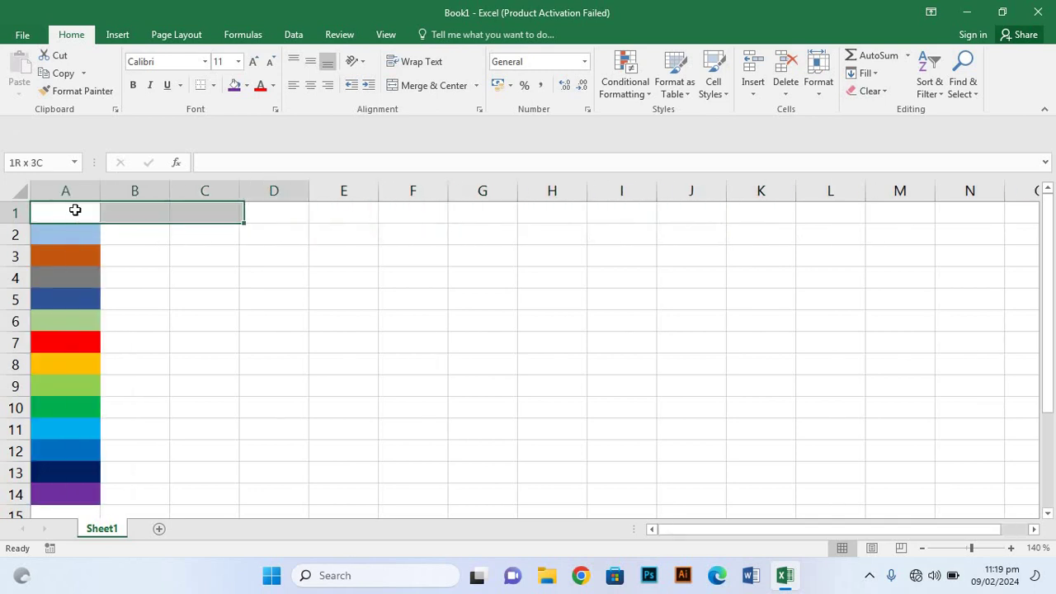
key("shift+Right")
key("shift+Right")
key("shift+Right")
key("shift+Right")
key("shift+Right")
key("shift+Right")
key("shift+Right")
key("shift+Right")
key("shift+Right")
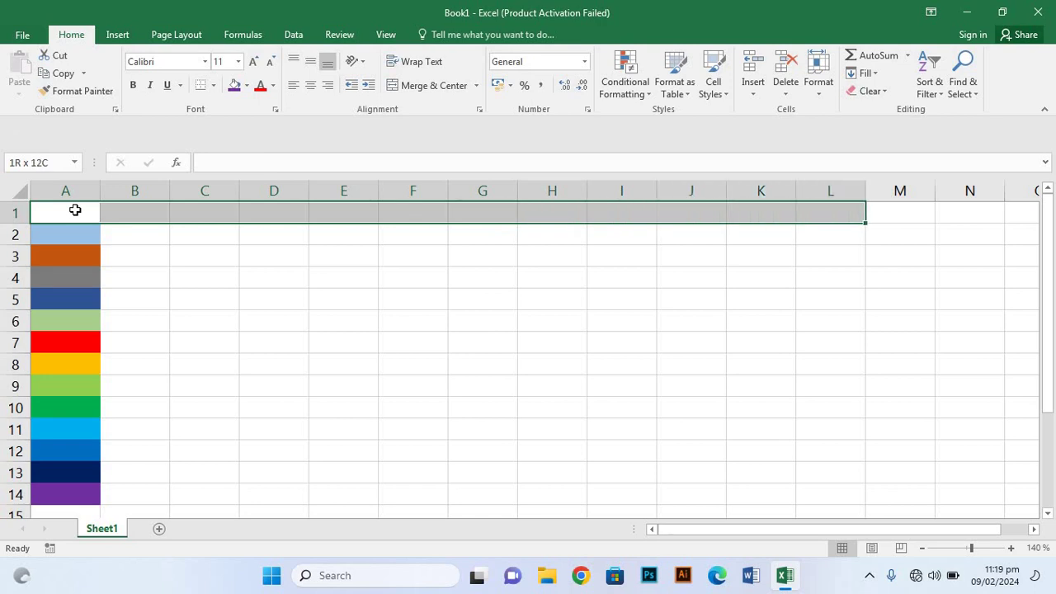
key("shift+Right")
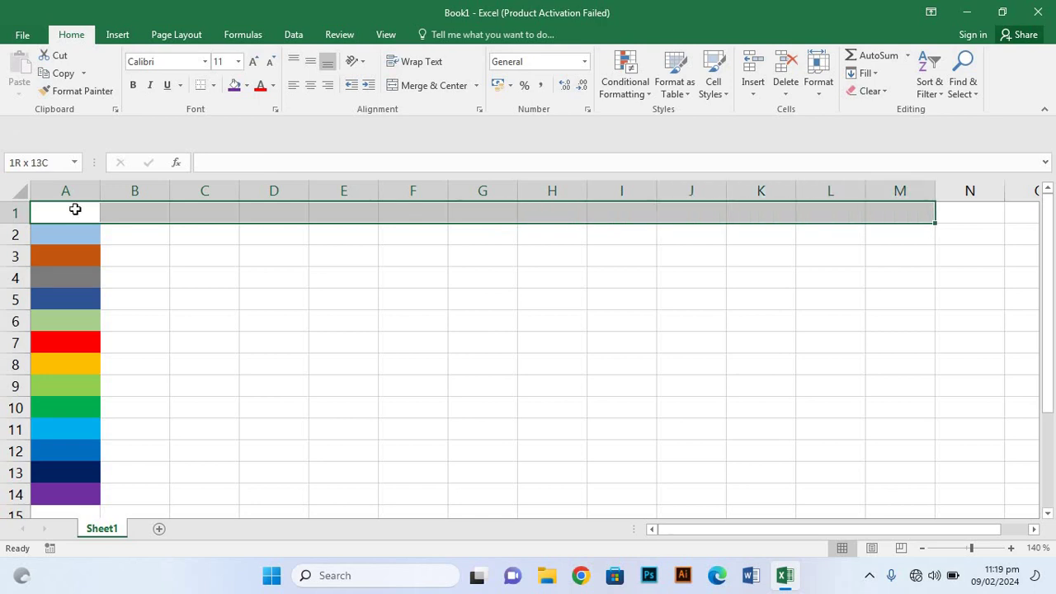
left_click(452, 86)
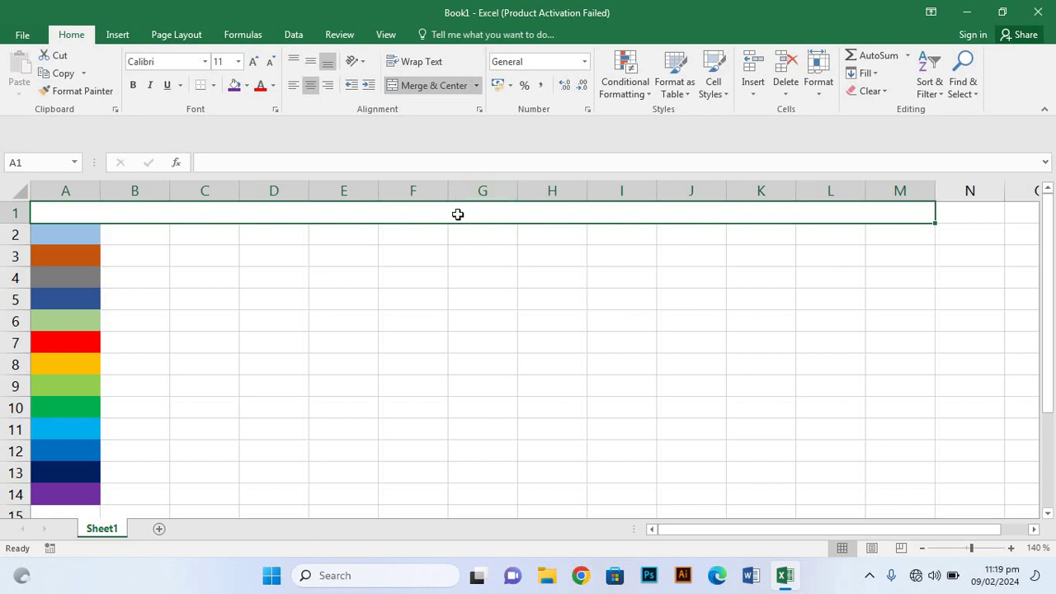
- Type the title 'Fill Right In Excel' into merged A1, fixing typos, and commit it
type("F")
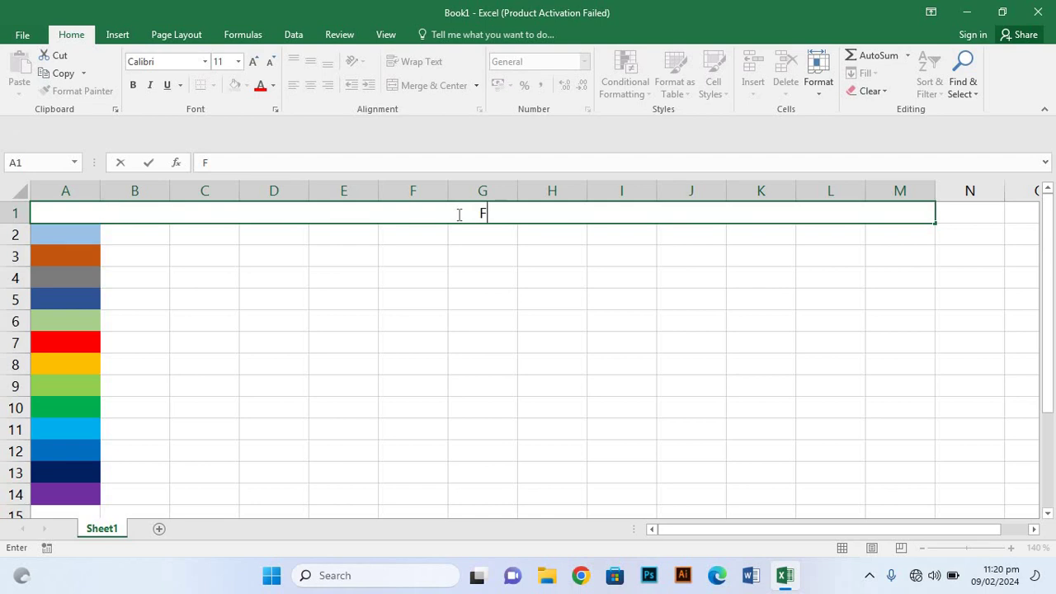
type("ill ")
type("Ri")
type("f")
key("BackSpace")
type("g")
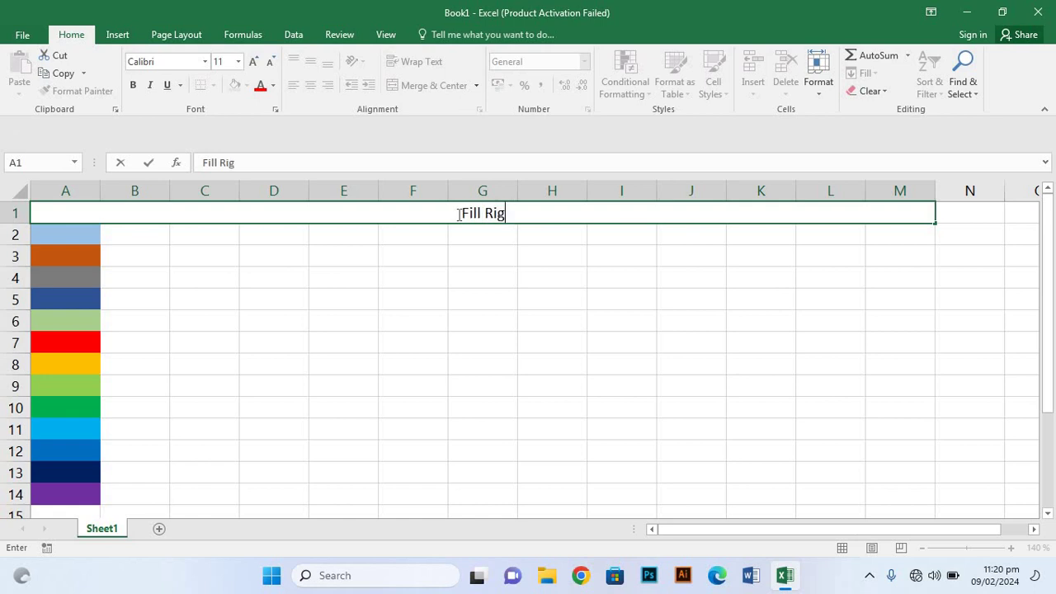
type("ht")
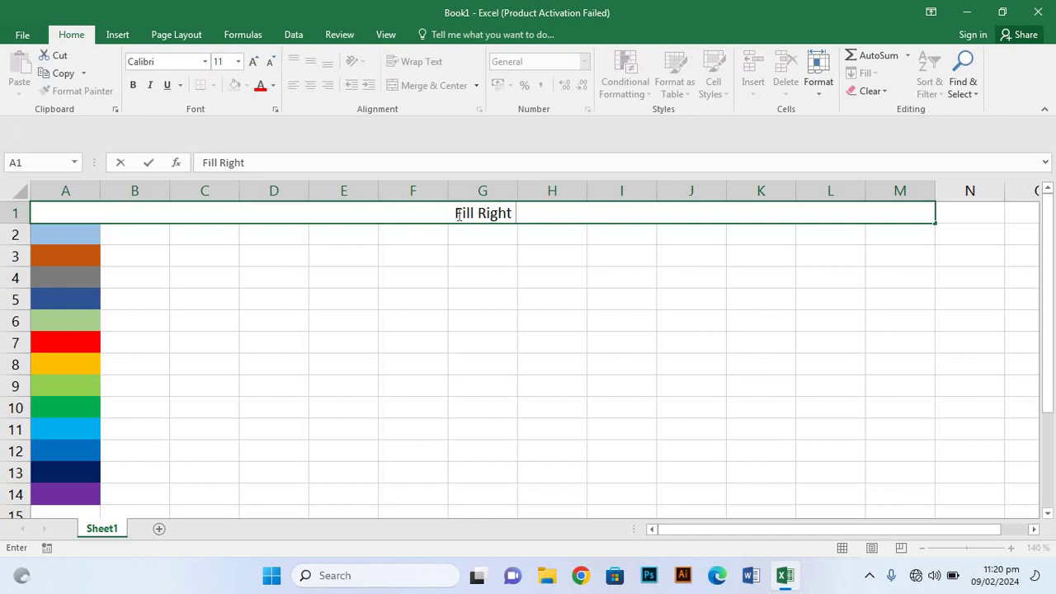
type(" I")
type("n E")
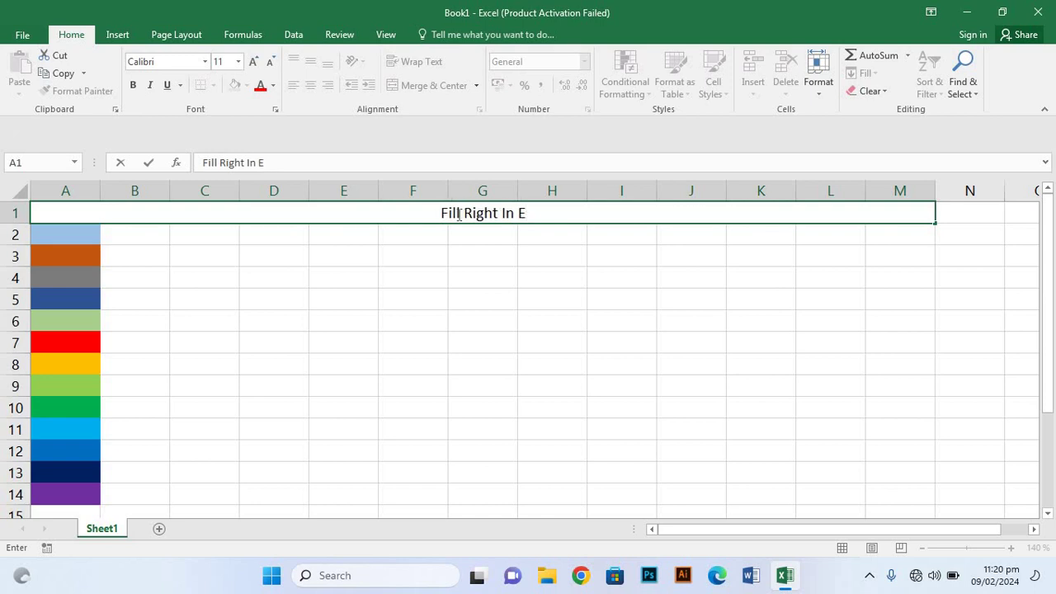
type("xc")
type("el")
key("BackSpace")
type("l")
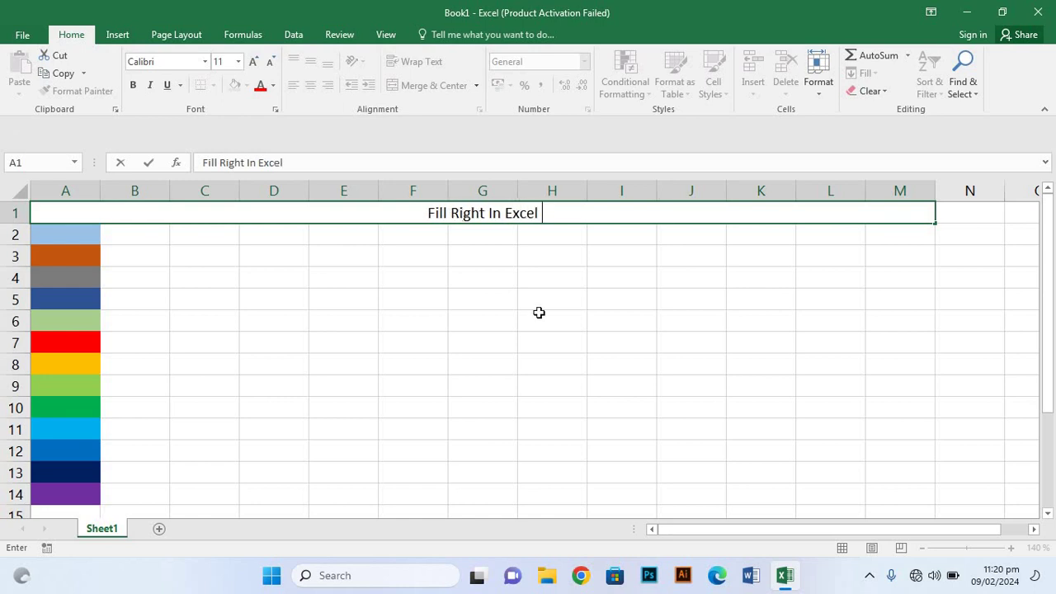
left_click(490, 381)
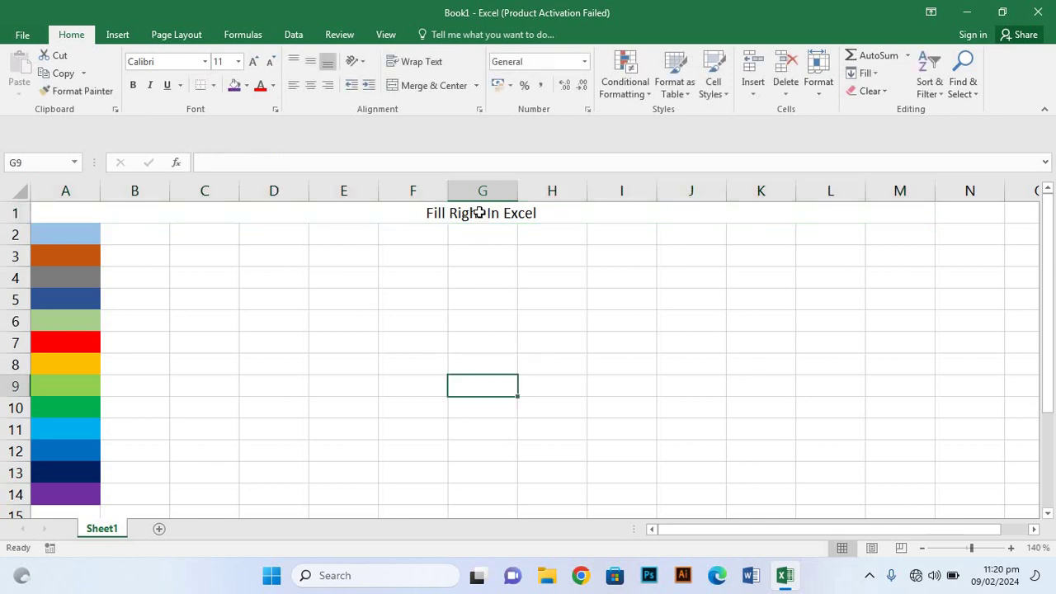
- Fill the merged A1:M1 title with bright green from More Colors
left_click(479, 213)
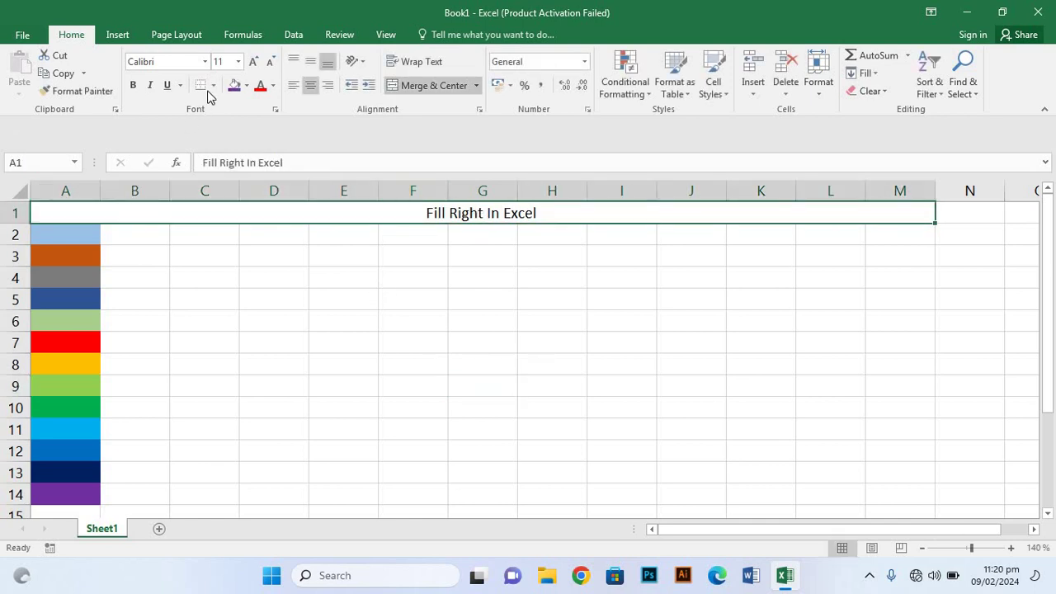
left_click(274, 86)
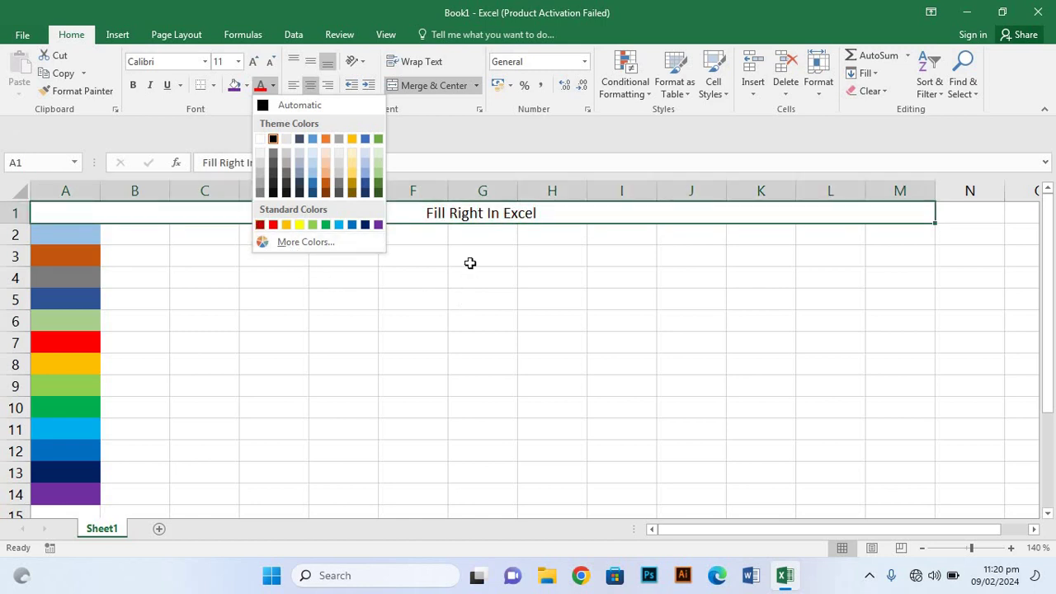
left_click(362, 205)
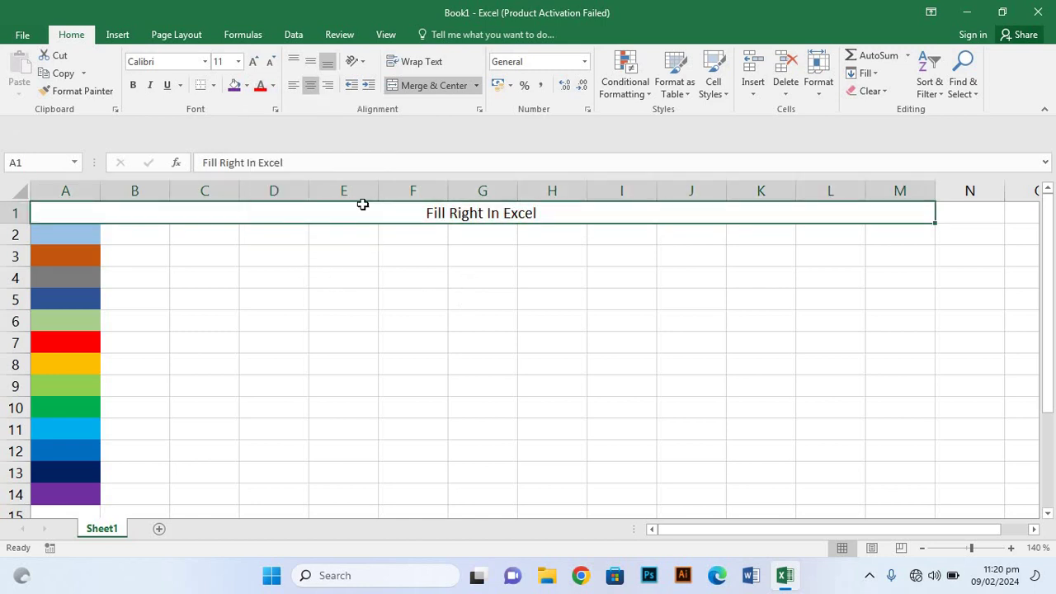
left_click(248, 89)
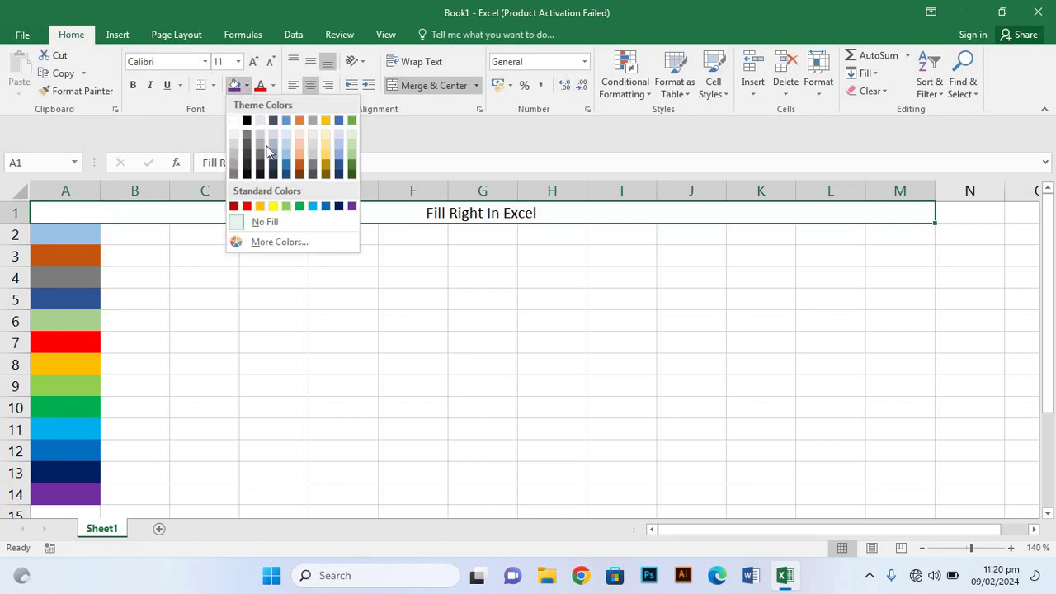
left_click(278, 242)
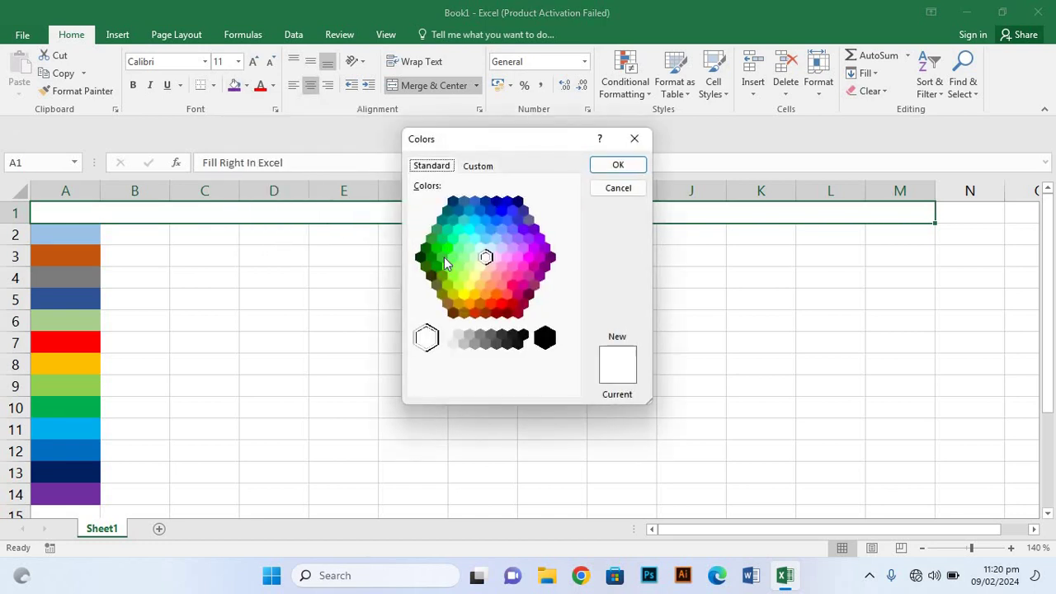
left_click(443, 258)
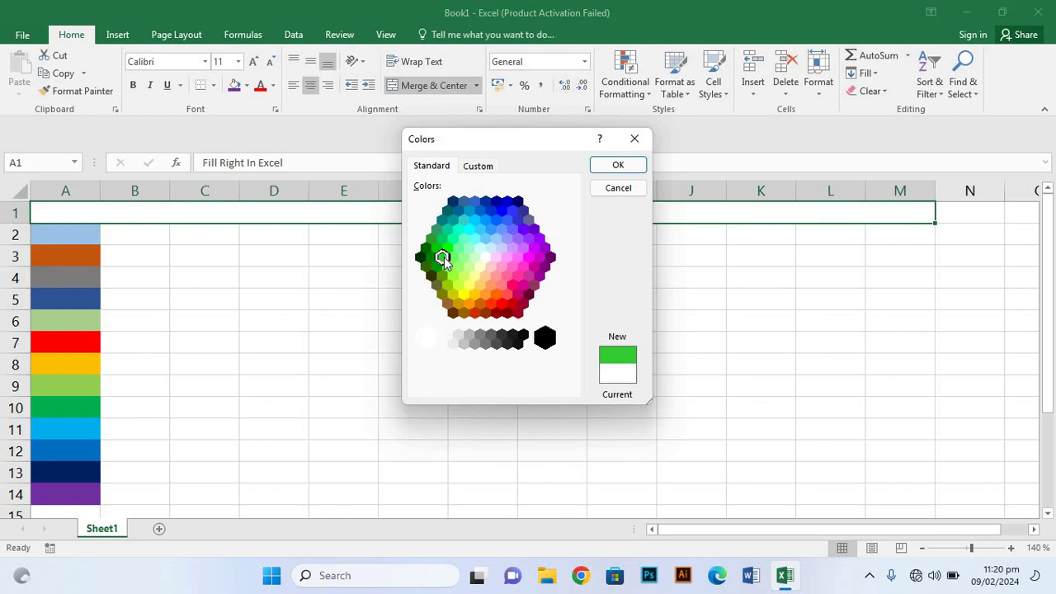
left_click(615, 166)
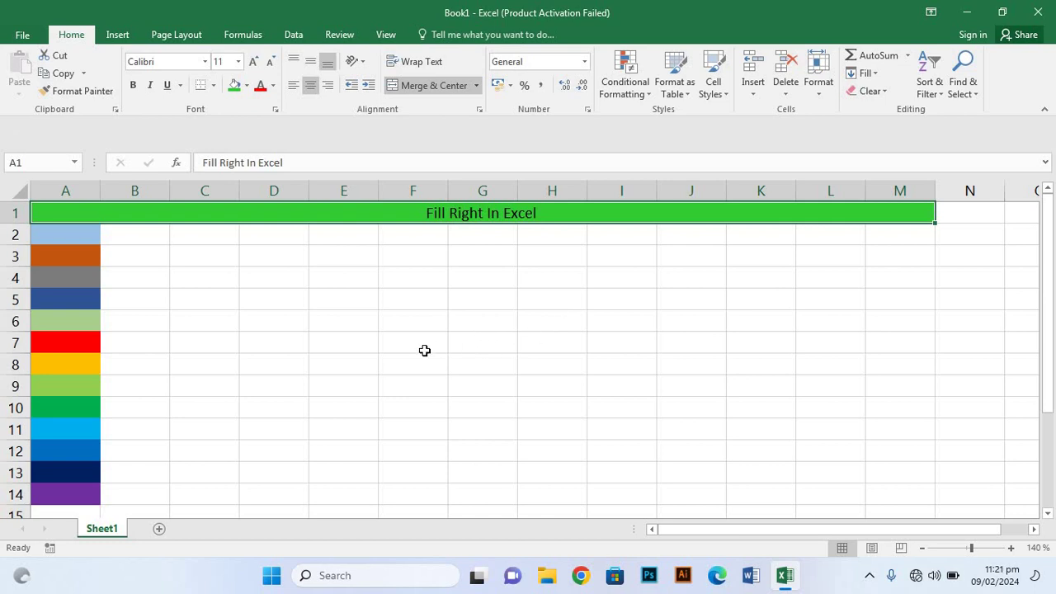
scroll(424, 347, "down", 1)
scroll(423, 348, "up", 1)
- Undo the green fill and set the title's font color to red
key("ctrl+z")
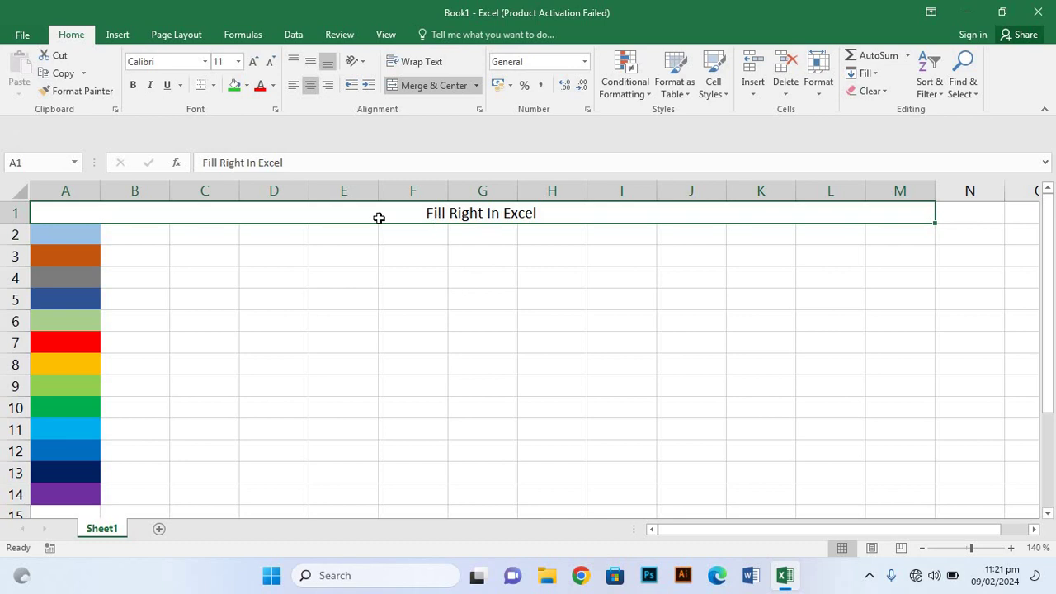
left_click(273, 87)
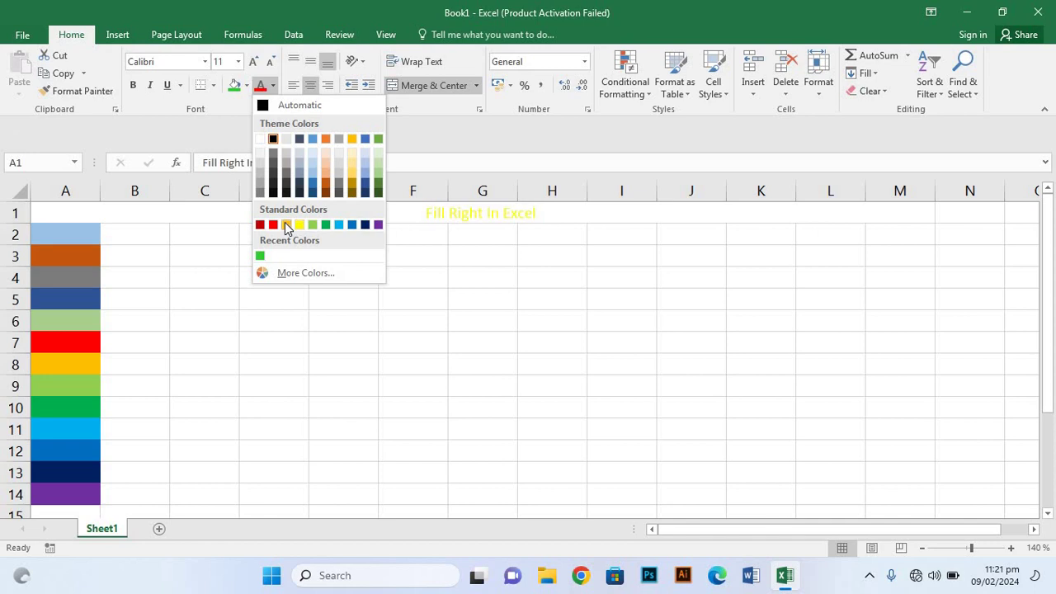
left_click(273, 224)
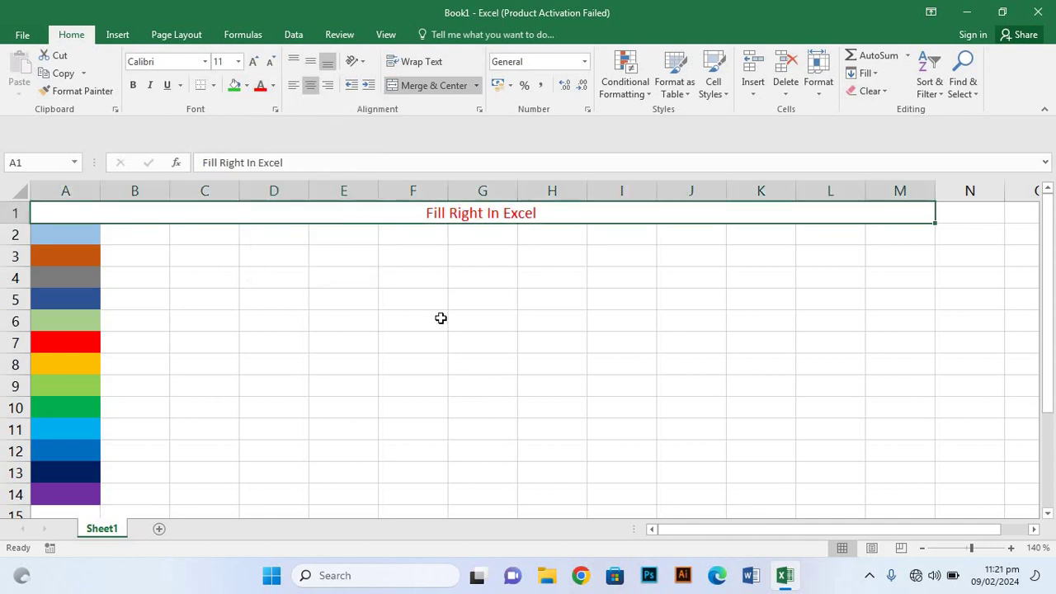
left_click(462, 314)
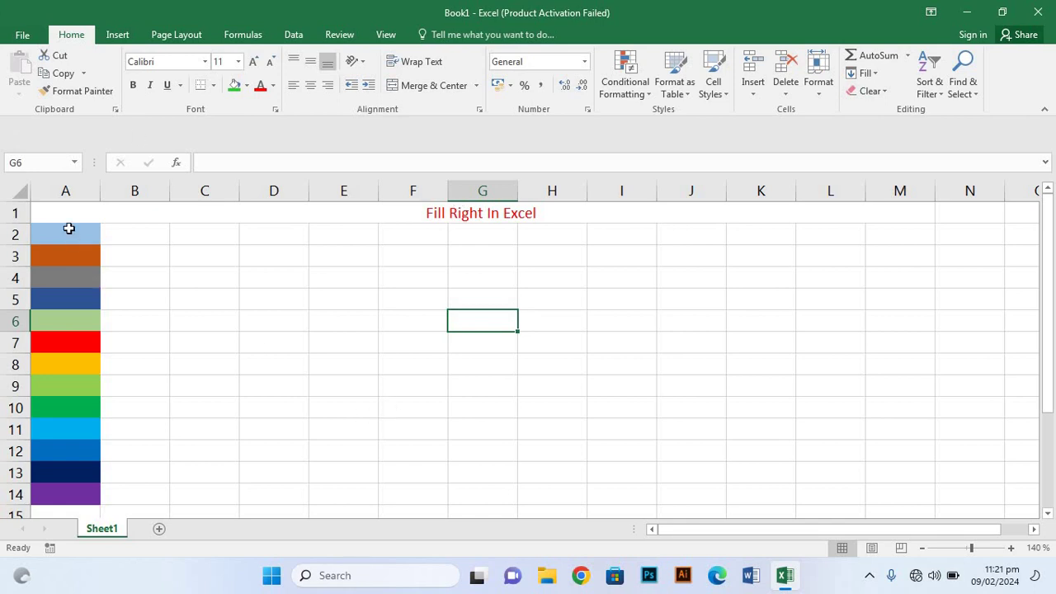
- Zoom out to 130% and select the range A2:O14
left_click(570, 382)
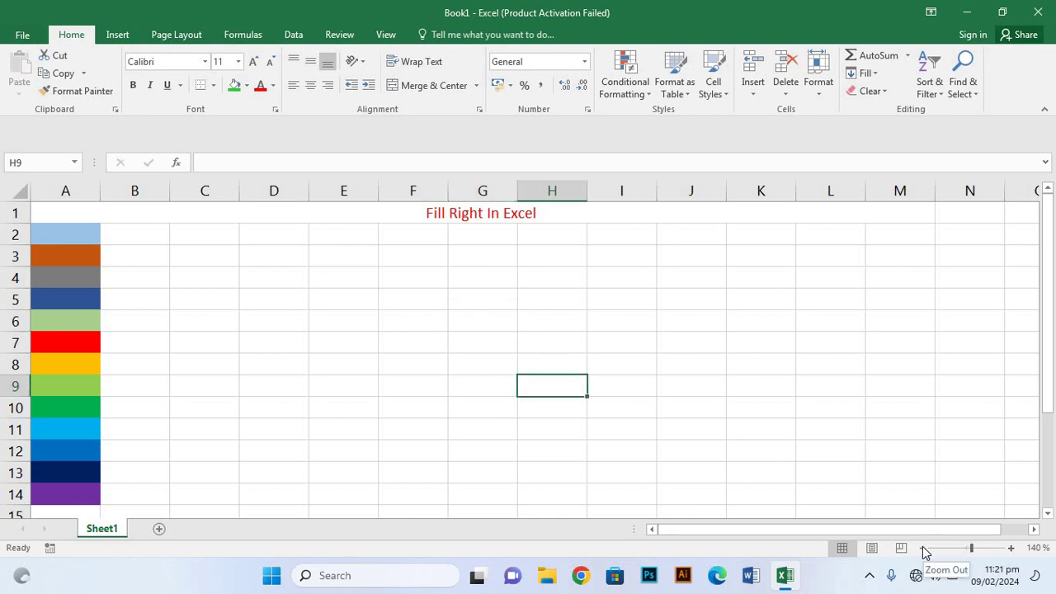
left_click(923, 550)
mouse_move(67, 229)
left_mouse_down()
mouse_move(105, 468)
mouse_move(422, 491)
mouse_move(942, 467)
mouse_move(985, 490)
mouse_move(979, 467)
left_mouse_up()
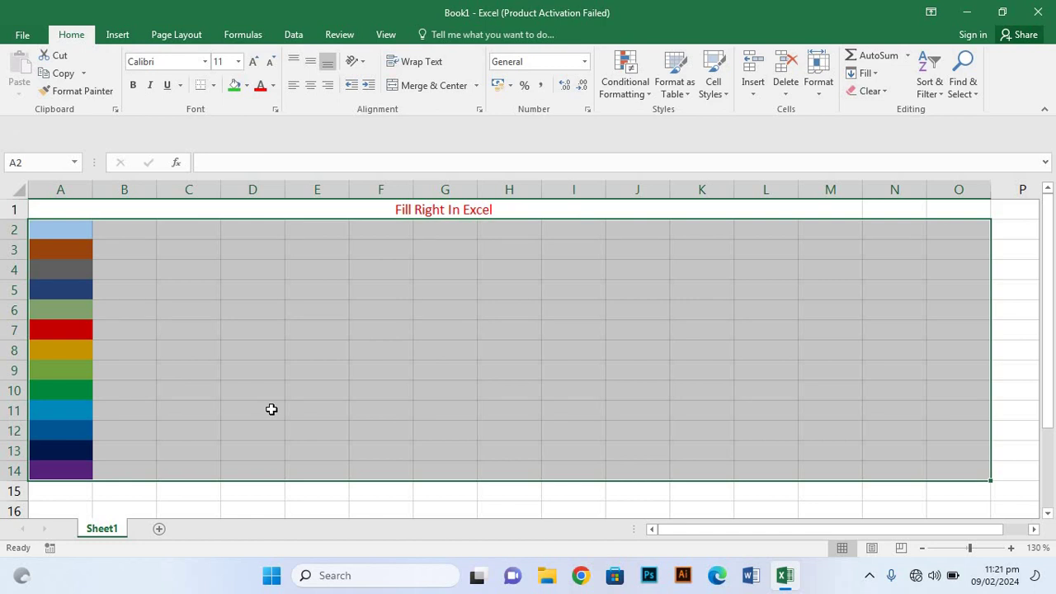
key("ctrl+r")
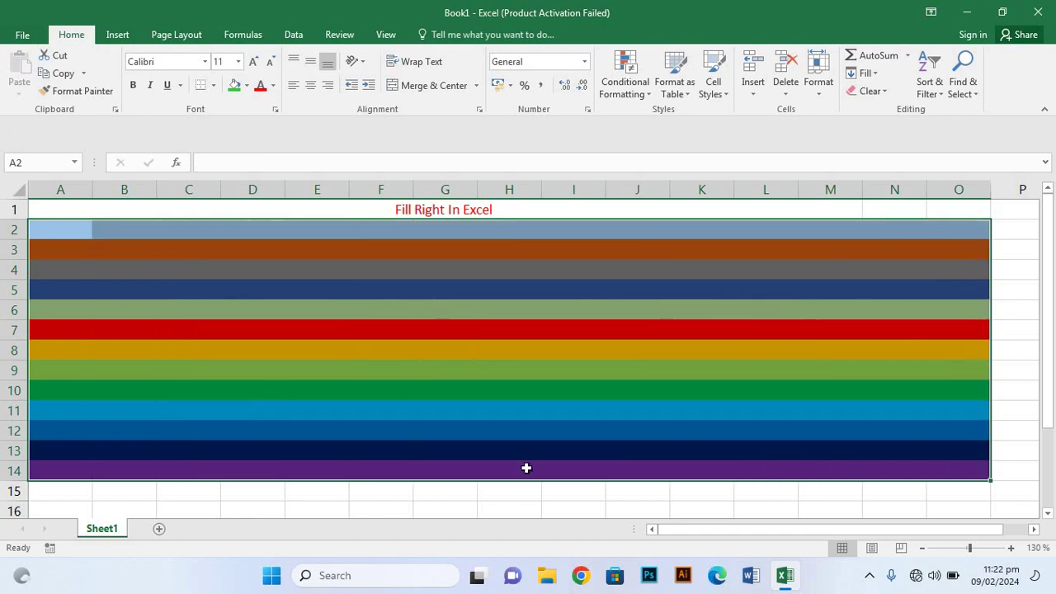
scroll(530, 475, "down", 3)
scroll(531, 474, "up", 3)
key("ctrl+z")
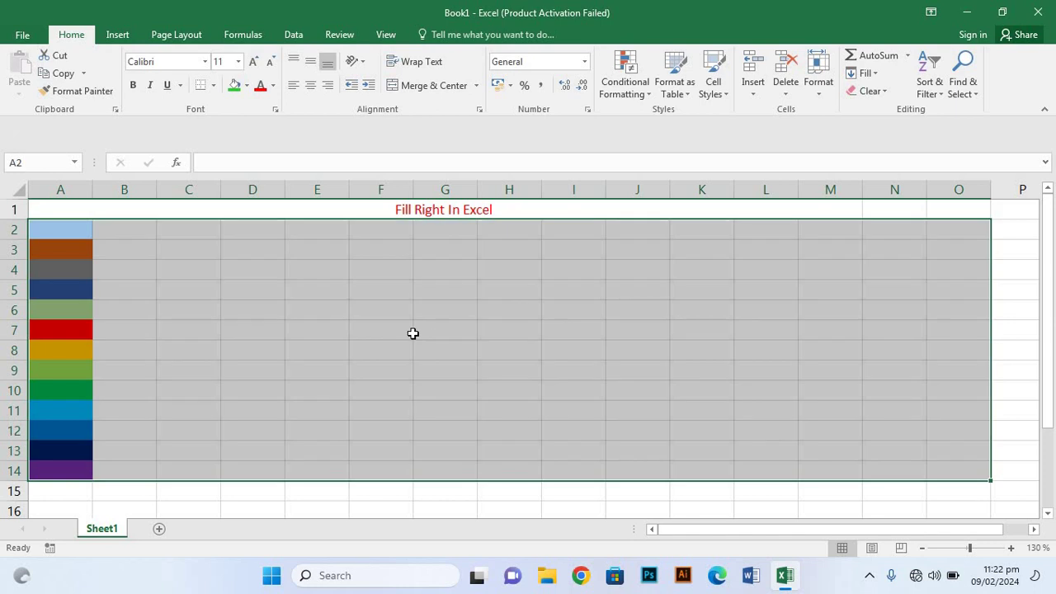
left_click(378, 330)
left_click_drag(74, 228, 99, 471)
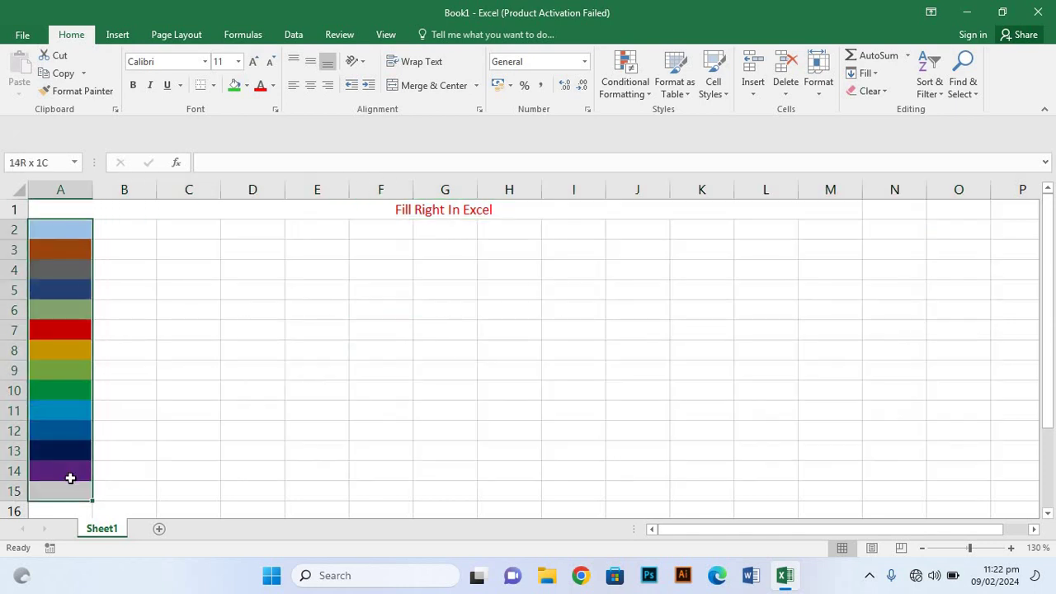
left_click(64, 464)
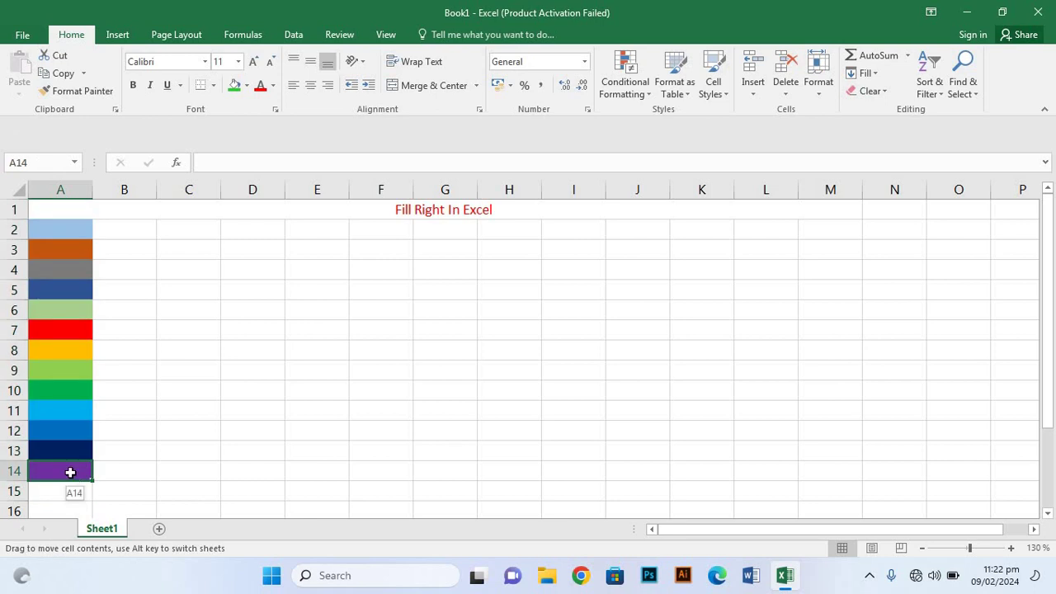
left_click_drag(70, 472, 70, 471)
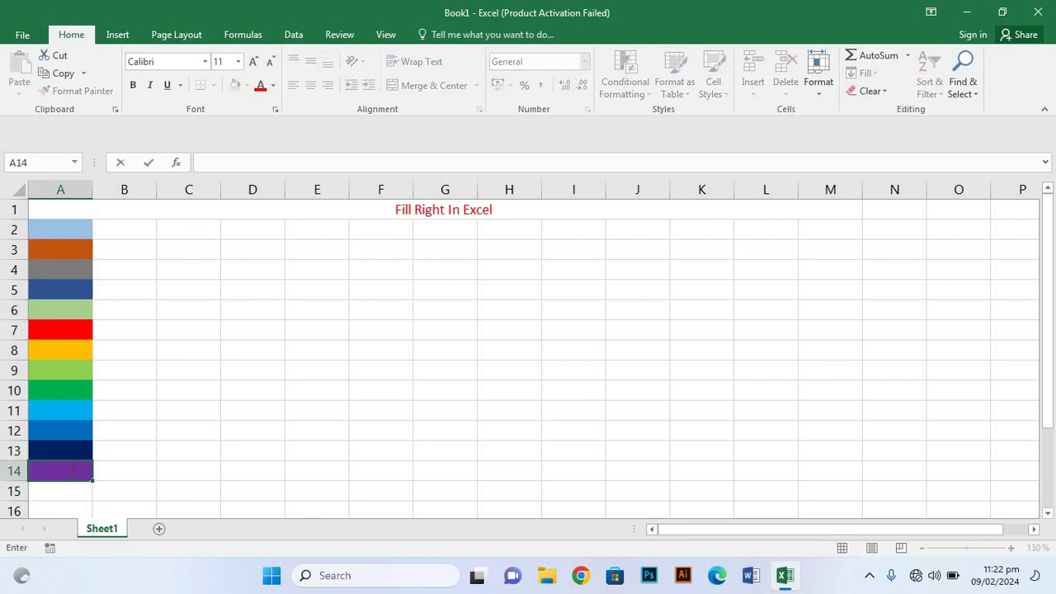
- Copy A2's light blue fill down through A14 with Ctrl+D
left_click(58, 230)
left_click_drag(89, 266, 85, 481)
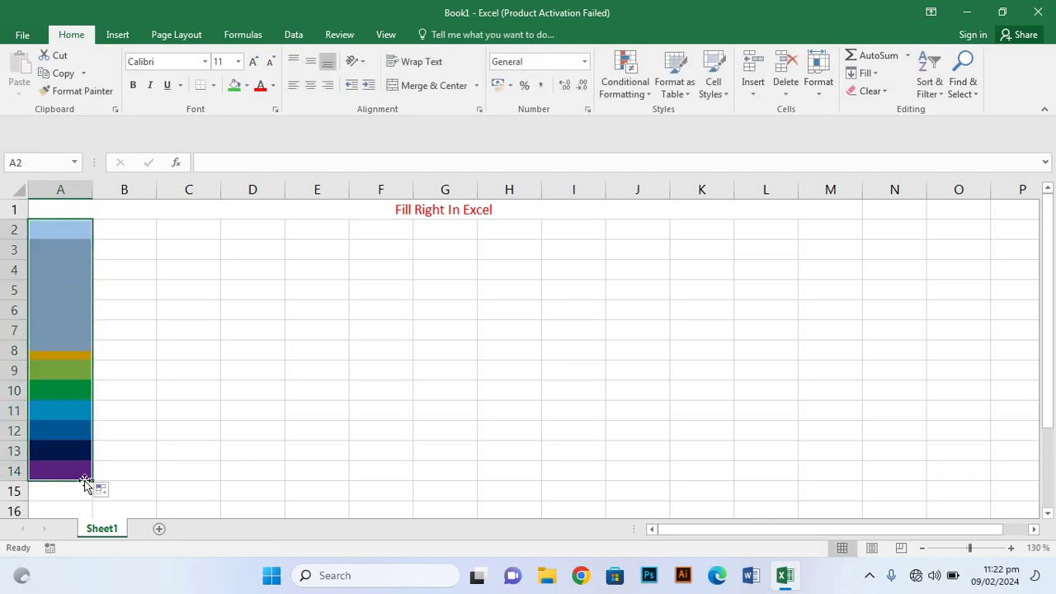
key("ctrl+d")
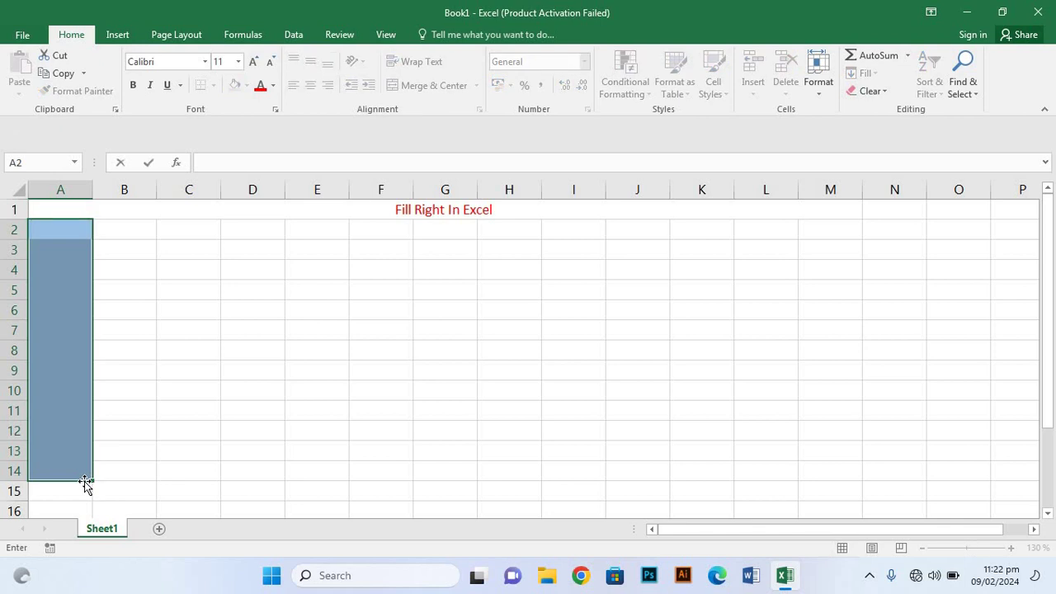
left_click(148, 395)
- Delete cells A2:A15, shifting cells left
left_click_drag(62, 233, 66, 487)
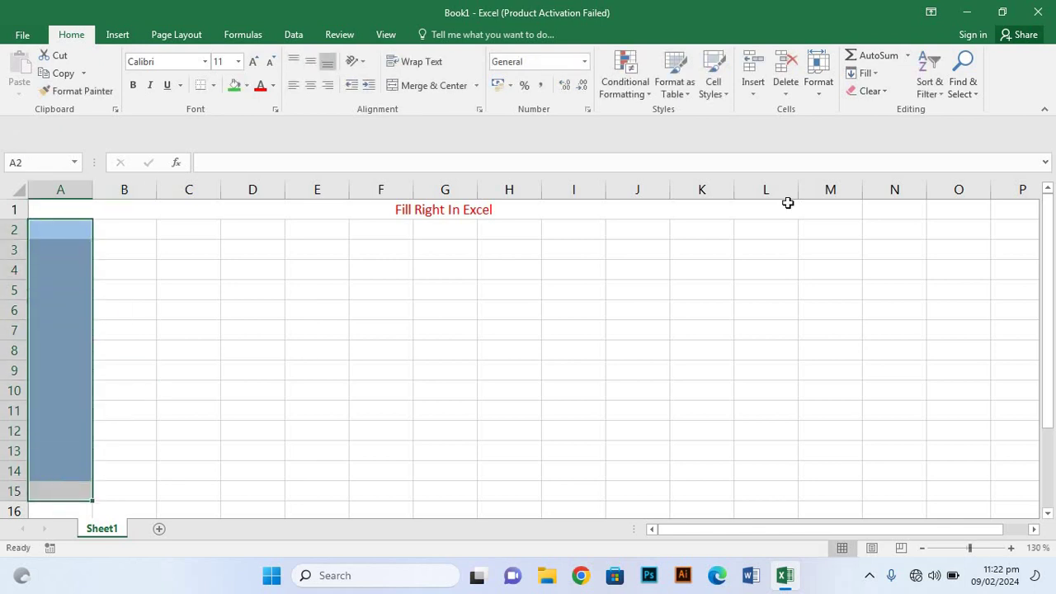
left_click(788, 92)
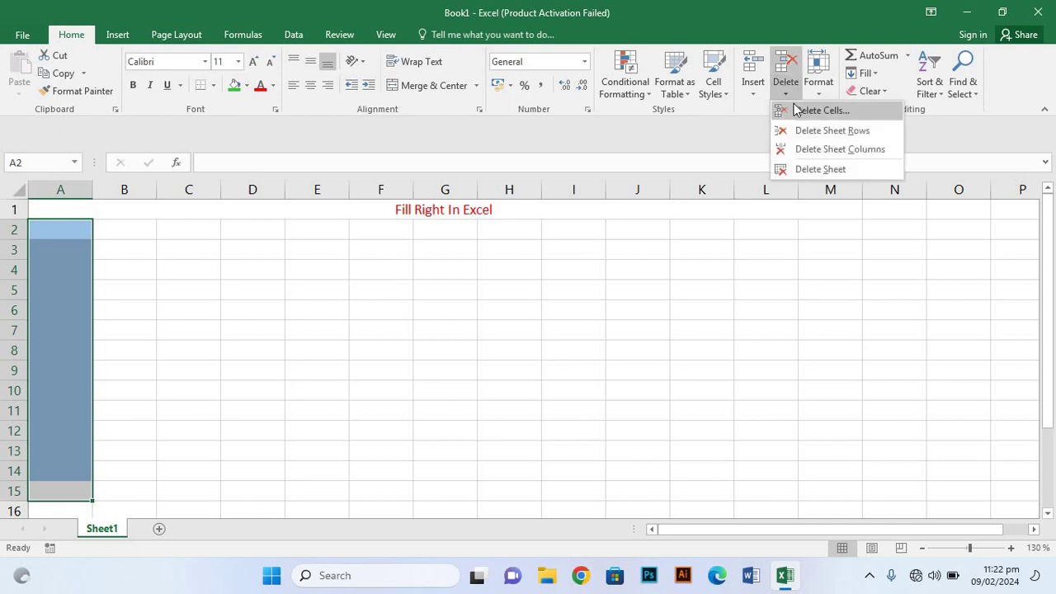
left_click(797, 110)
left_click(491, 320)
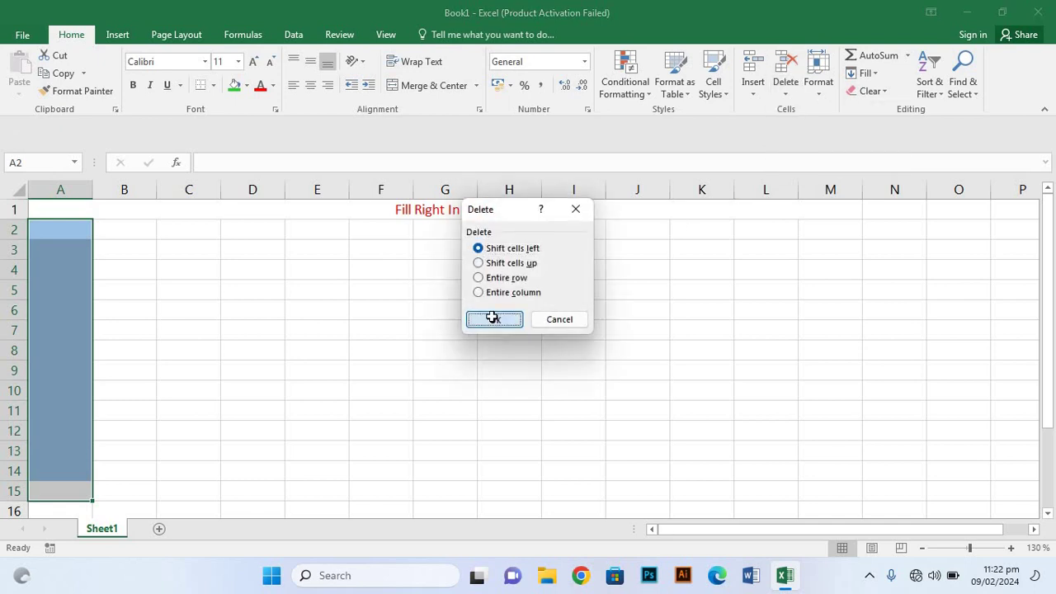
left_click(280, 448)
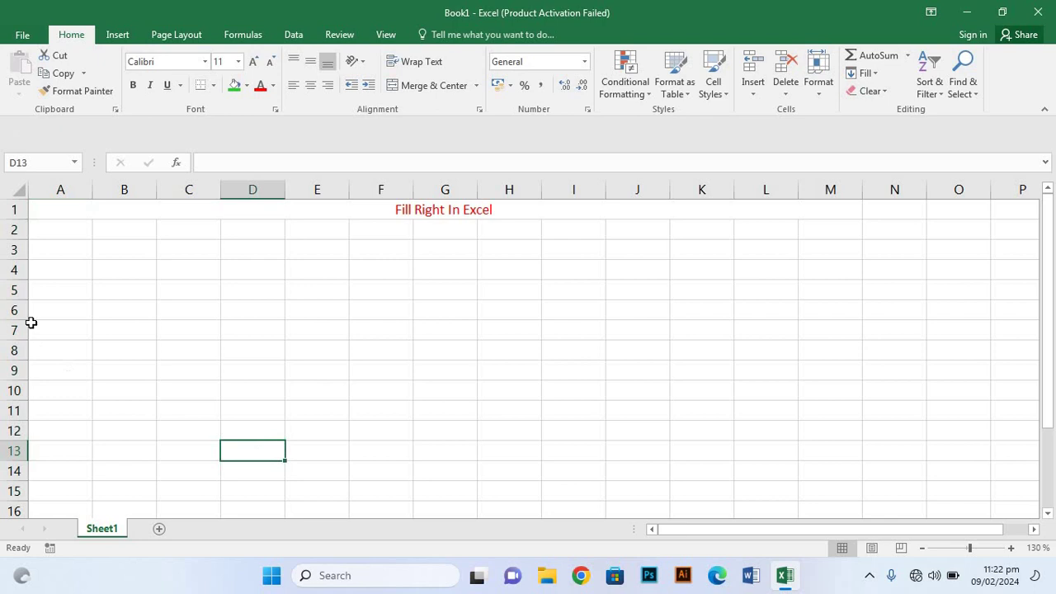
- Fill A2 orange, A3 grey and A4 yellow
left_click(59, 231)
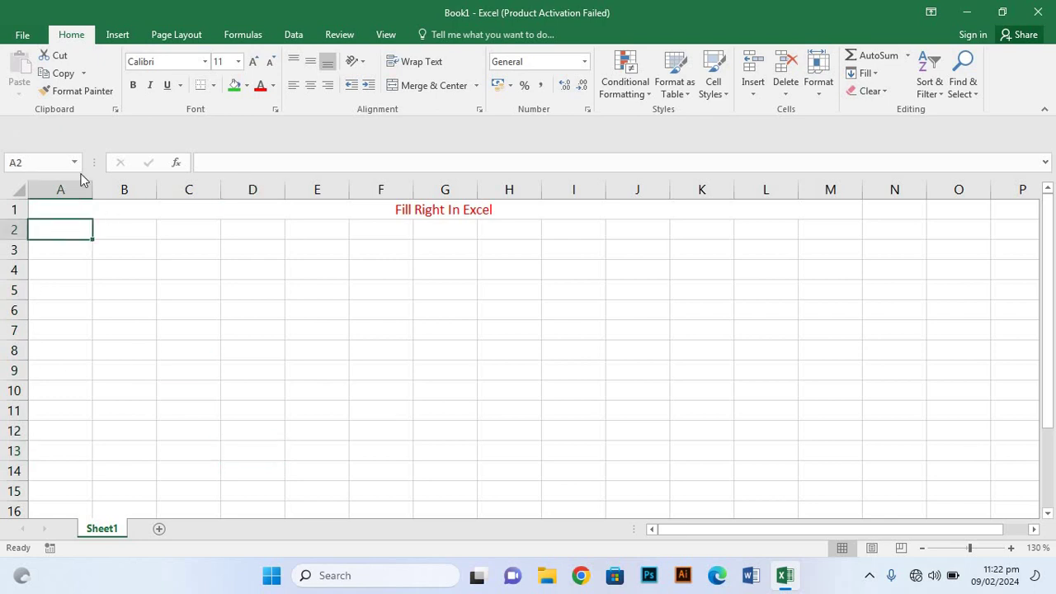
left_click(245, 85)
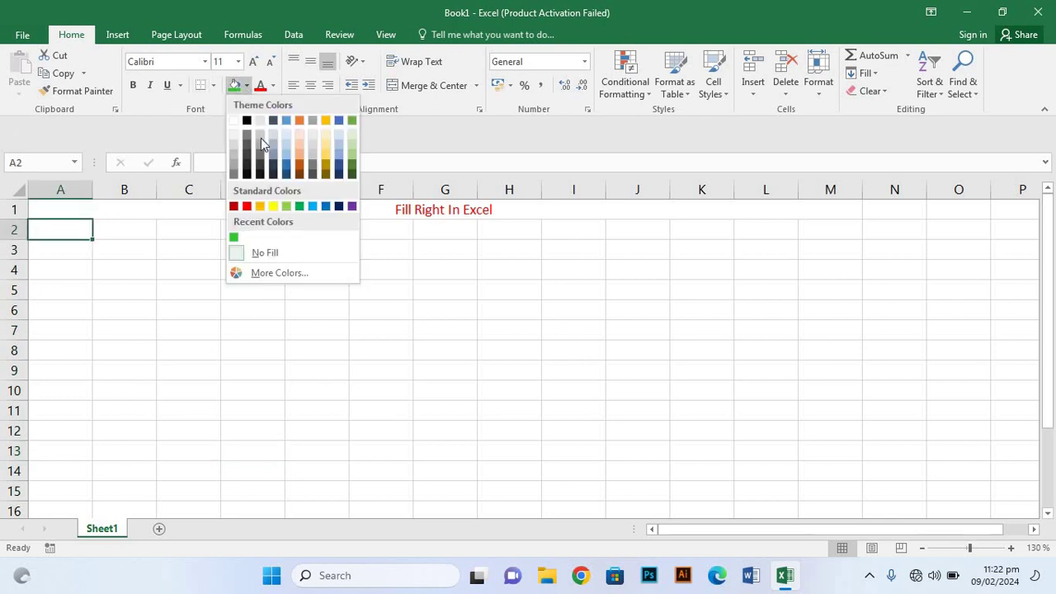
left_click(261, 206)
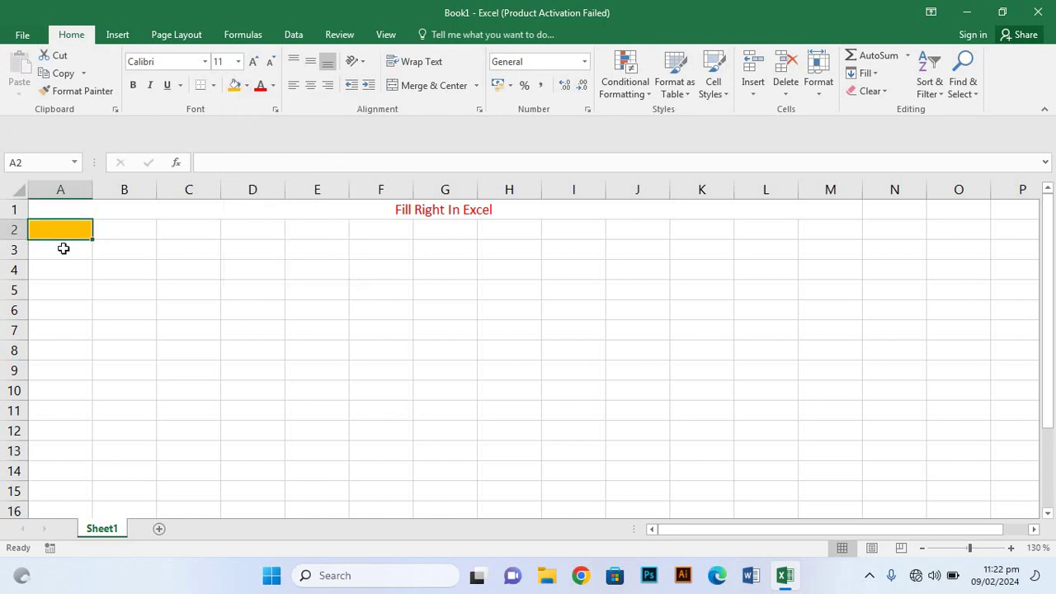
left_click(64, 249)
left_click(246, 86)
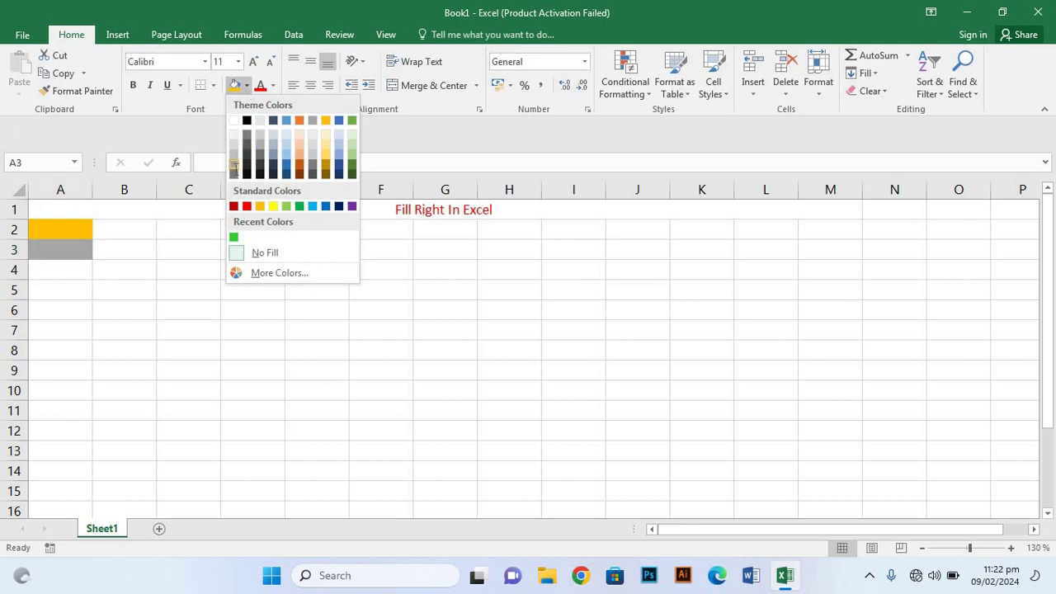
left_click(234, 168)
left_click(65, 272)
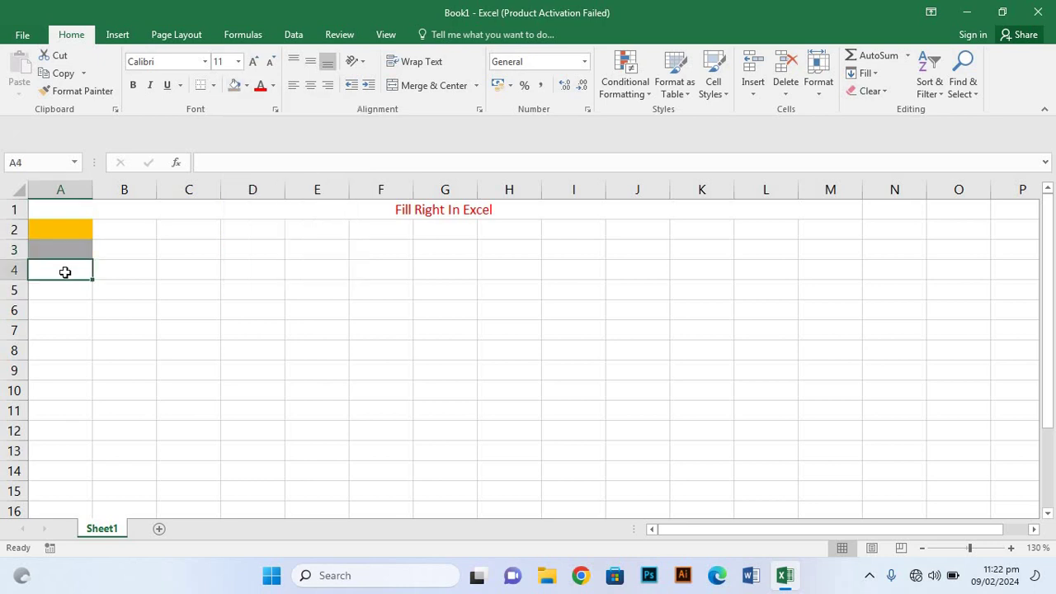
left_click(245, 85)
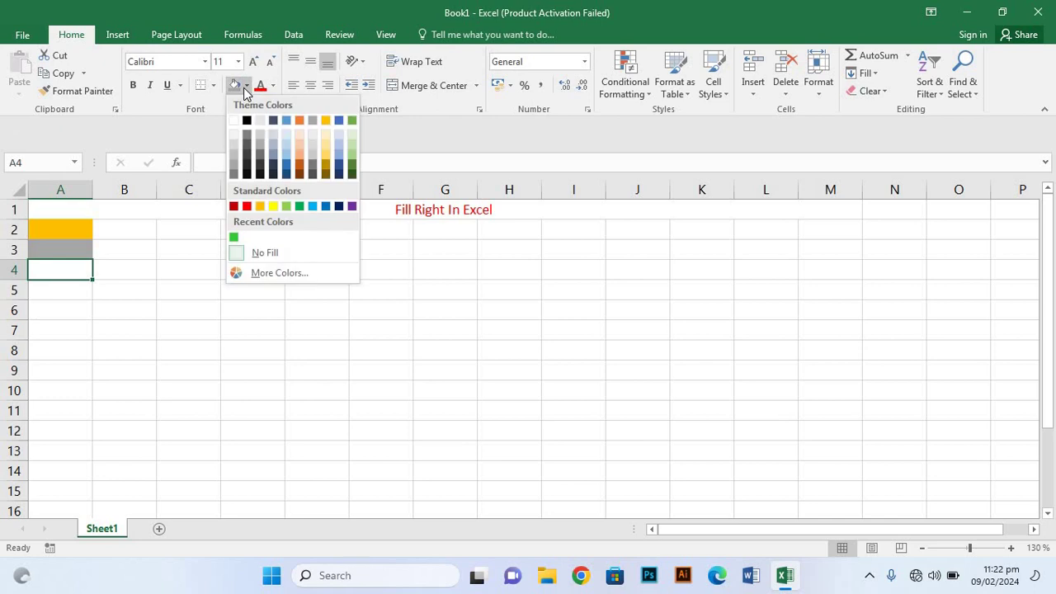
left_click(272, 206)
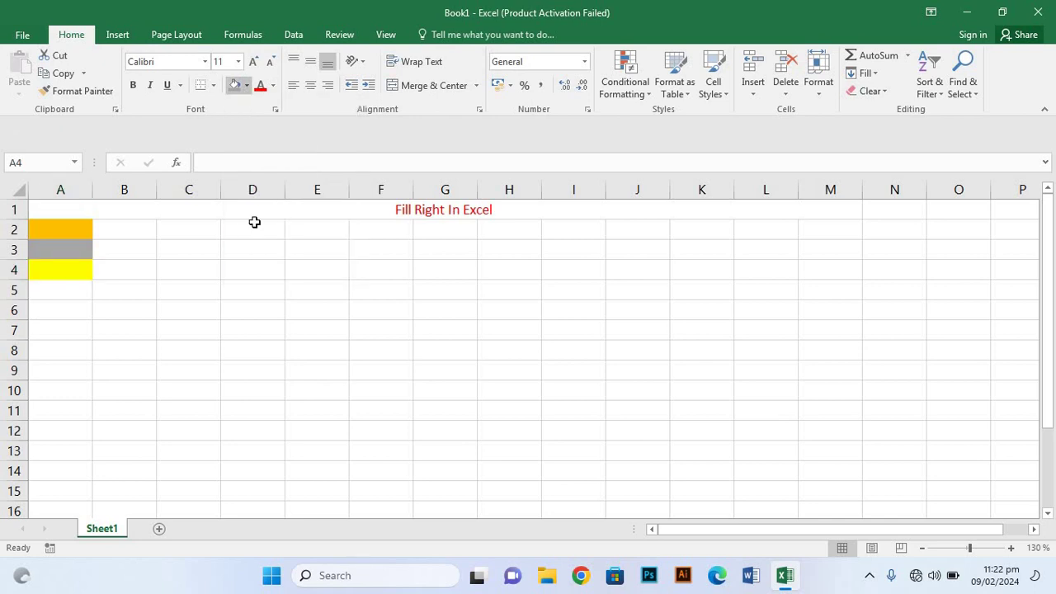
- Fill A5 grey and A6 yellow
left_click(74, 291)
left_click(245, 85)
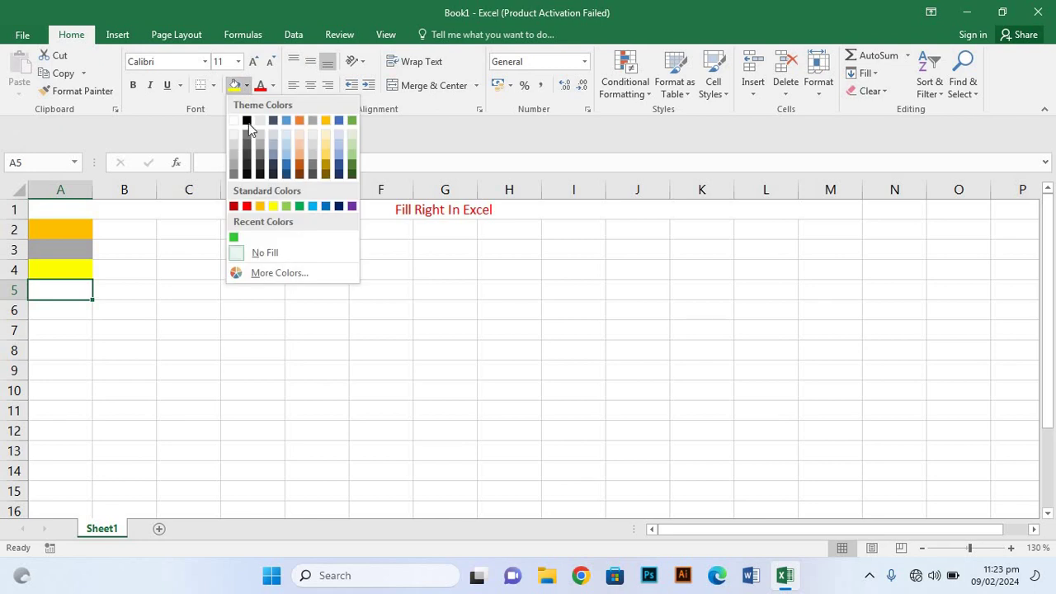
left_click(234, 157)
left_click(69, 318)
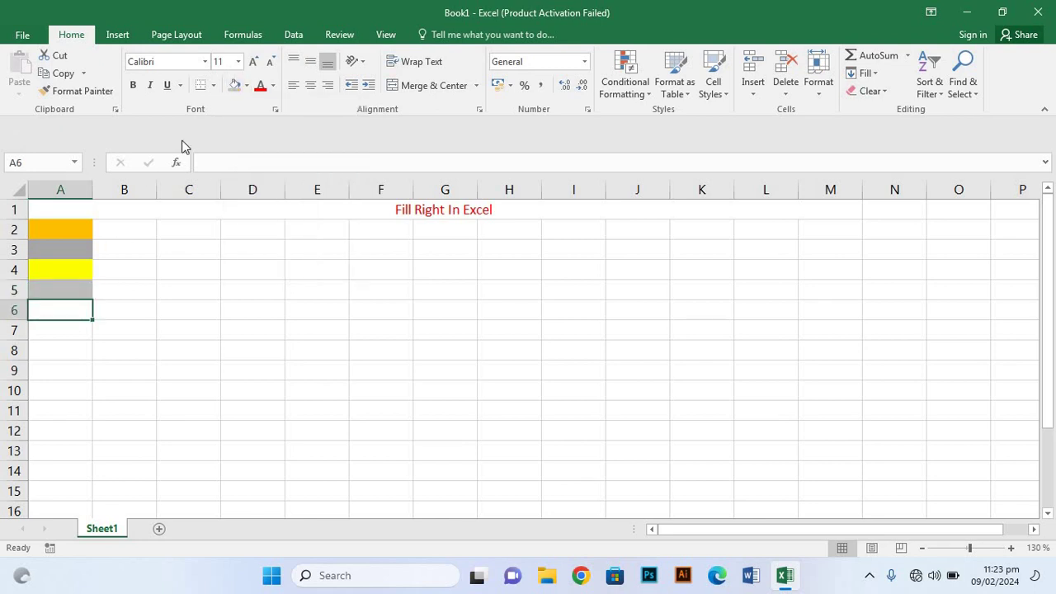
left_click(245, 86)
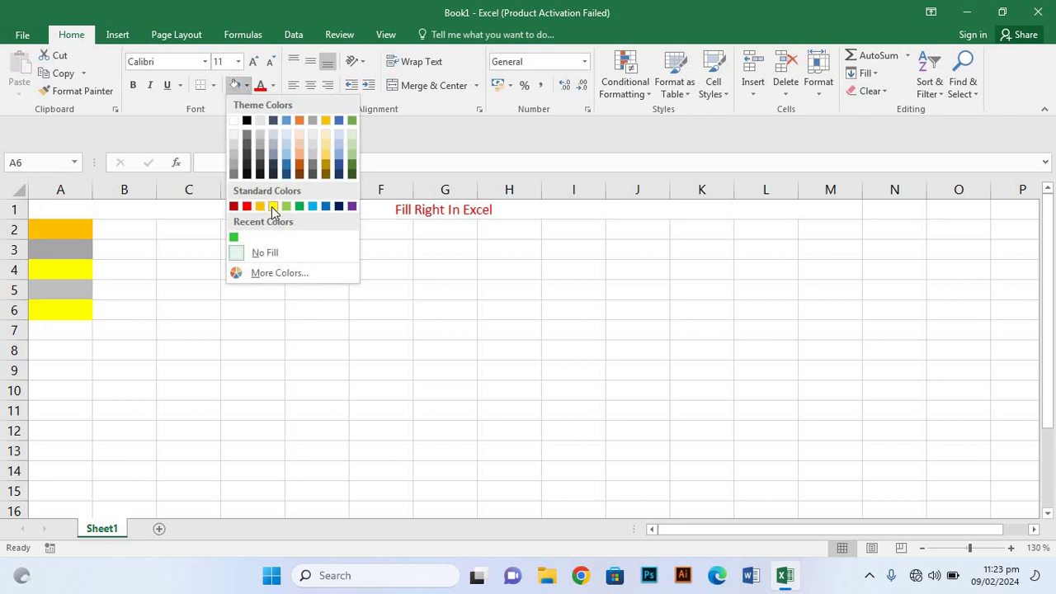
left_click(271, 206)
left_click(78, 329)
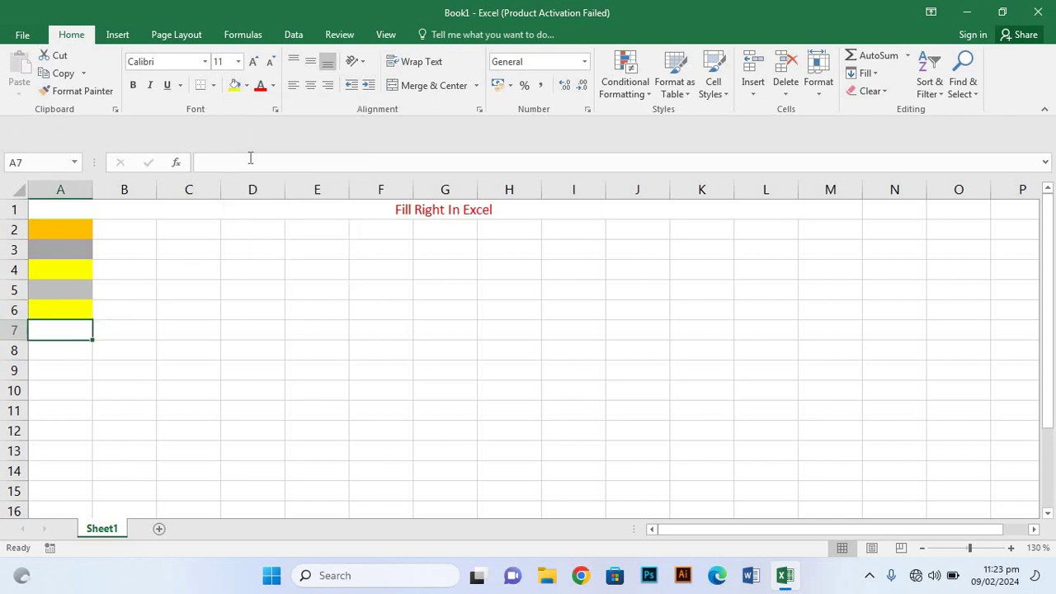
left_click(245, 86)
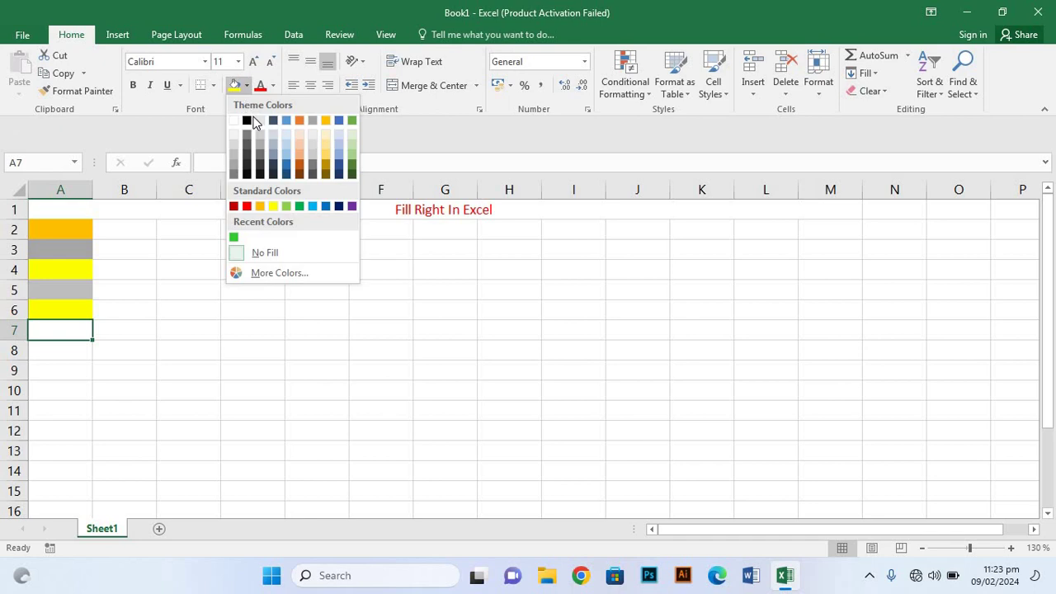
- Fill A7 grey, A8 yellow, A9 grey and A10 yellow
key("Escape")
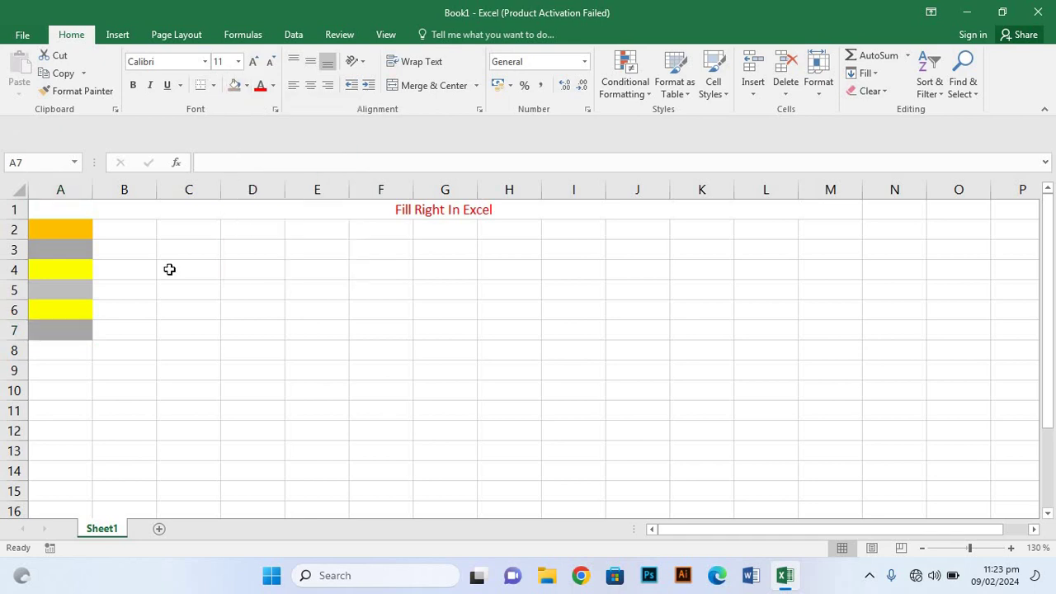
left_click(56, 352)
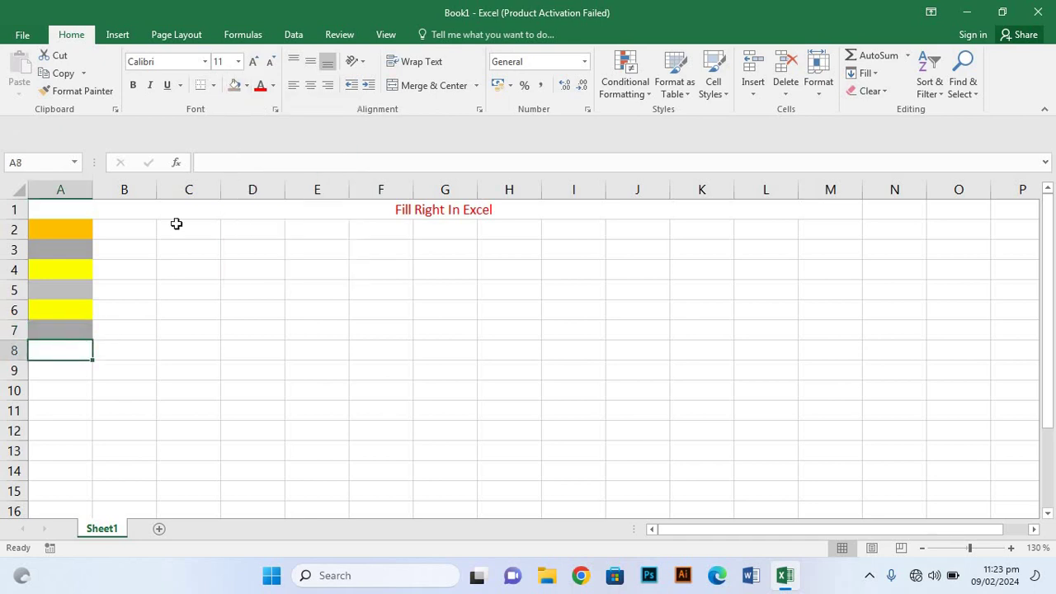
left_click(245, 86)
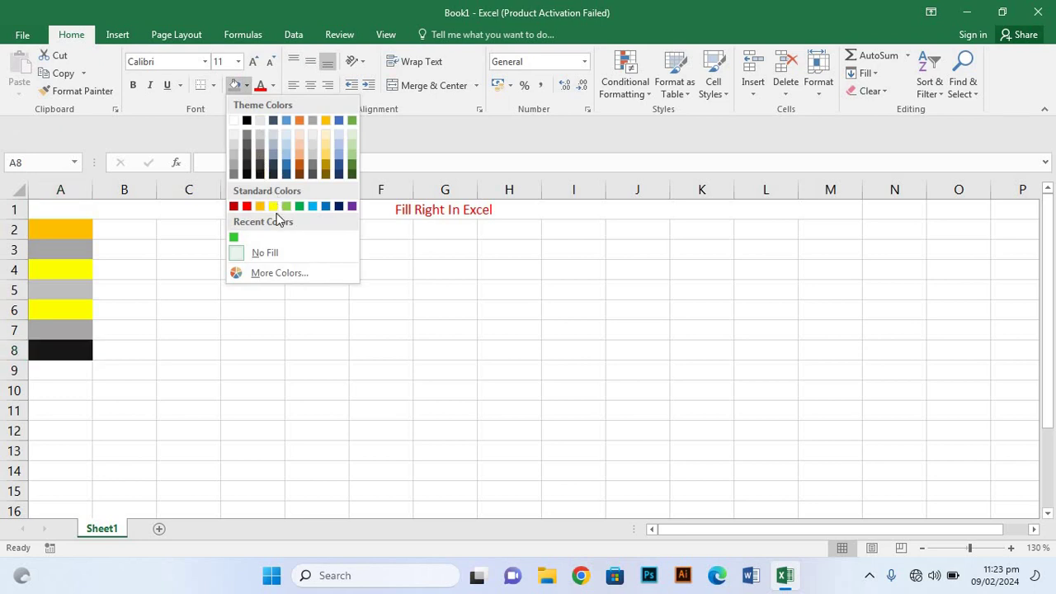
left_click(274, 206)
left_click(74, 371)
left_click(246, 86)
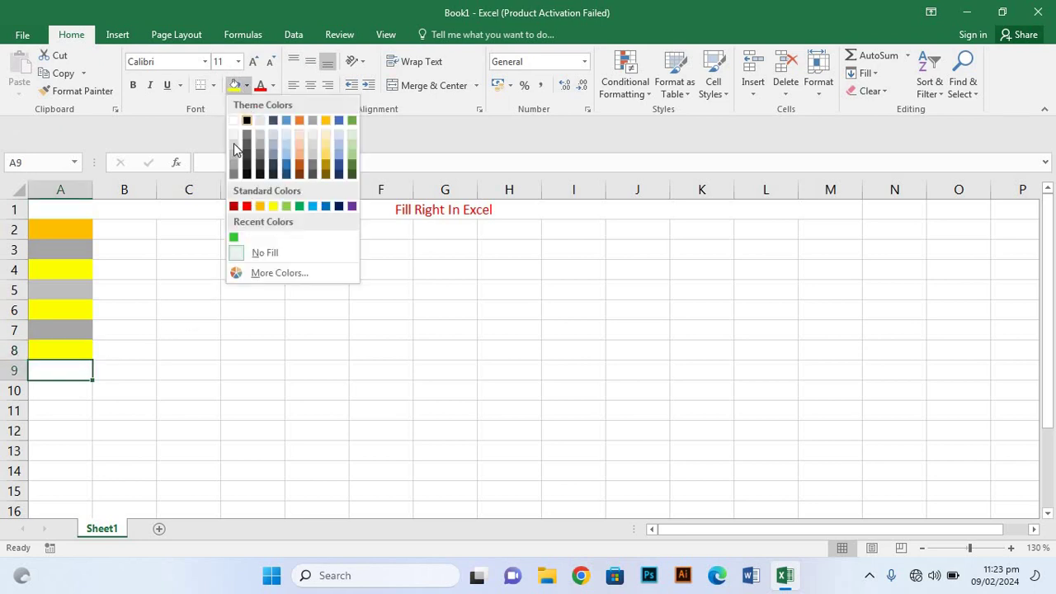
left_click(235, 162)
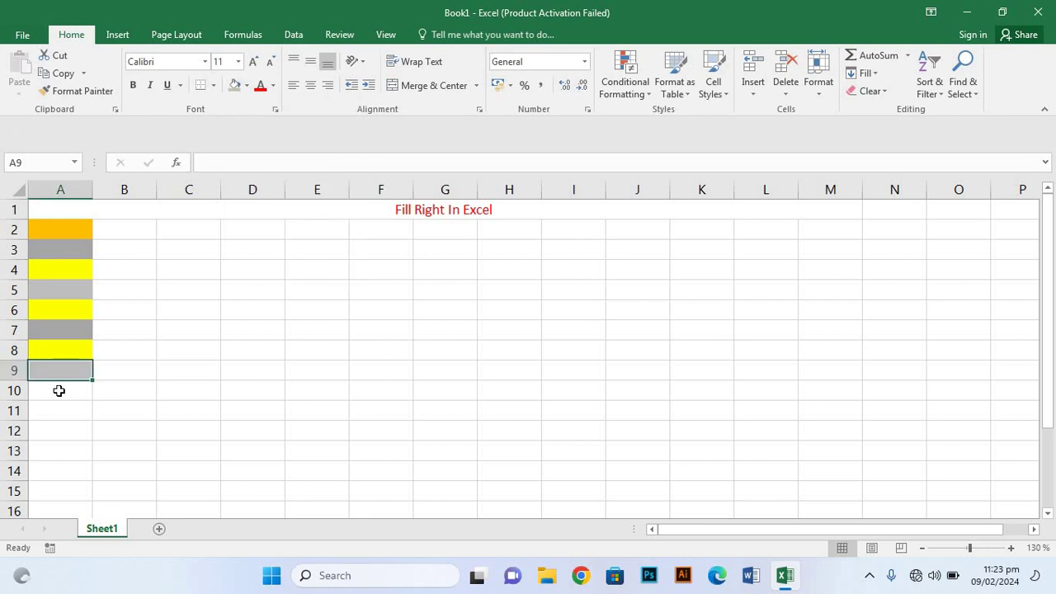
left_click(58, 390)
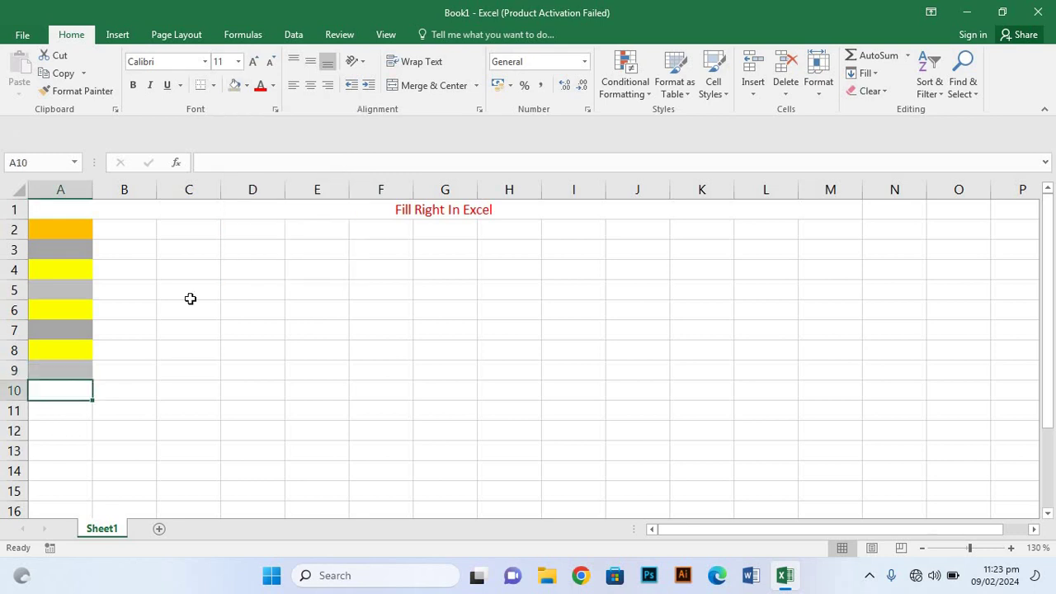
left_click(245, 86)
left_click(273, 205)
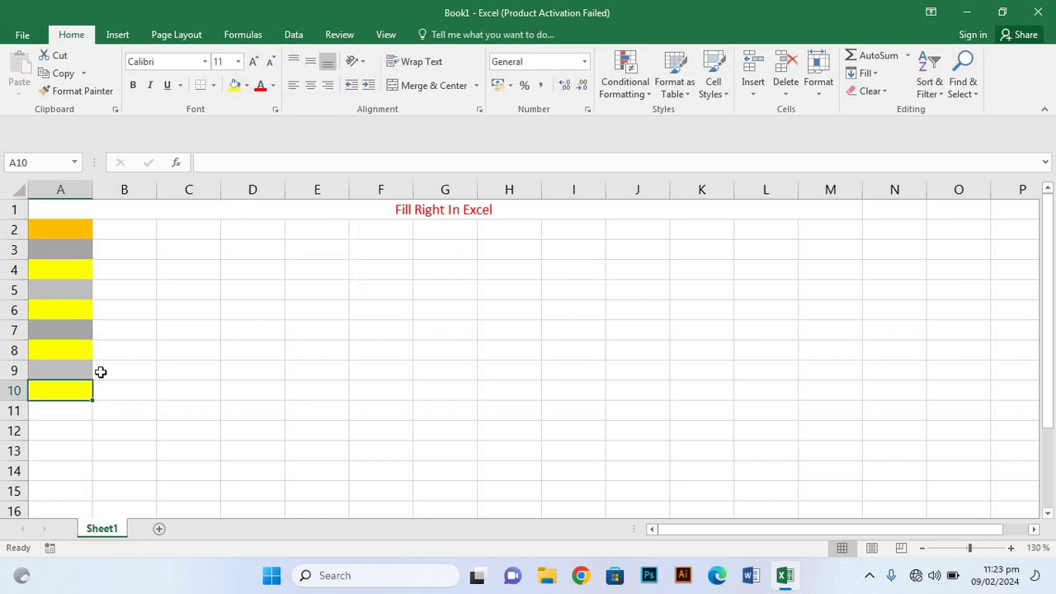
- Fill A11 grey, A12 yellow and A13 grey
left_click(75, 415)
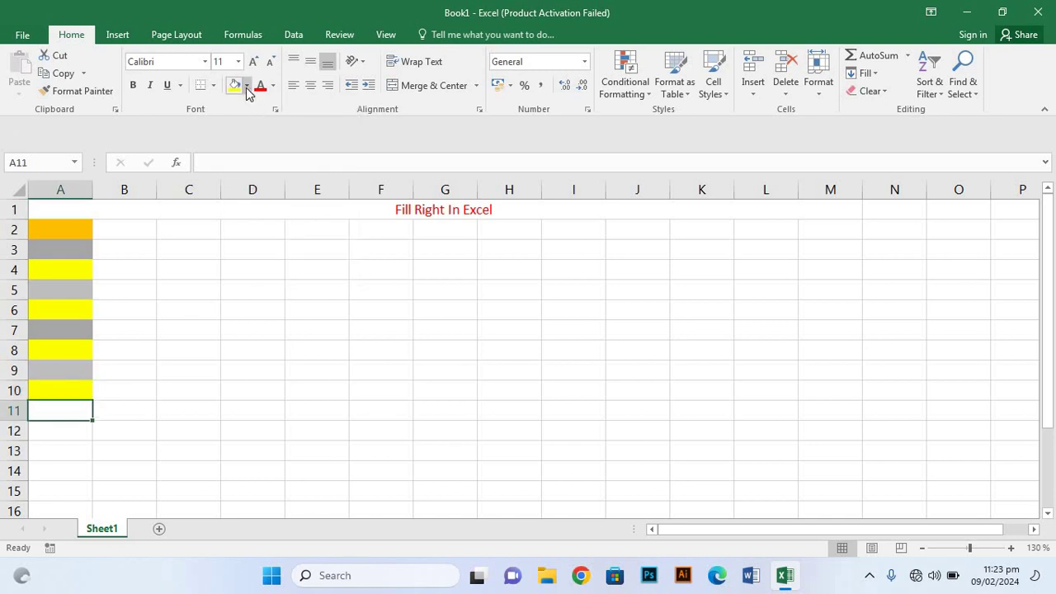
left_click(246, 85)
left_click(234, 170)
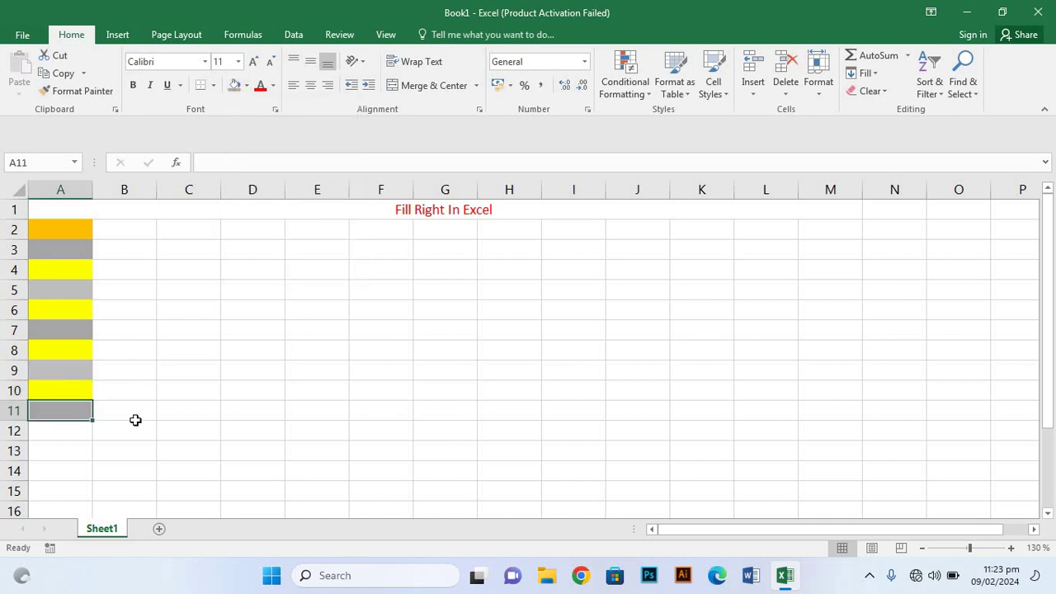
left_click(67, 435)
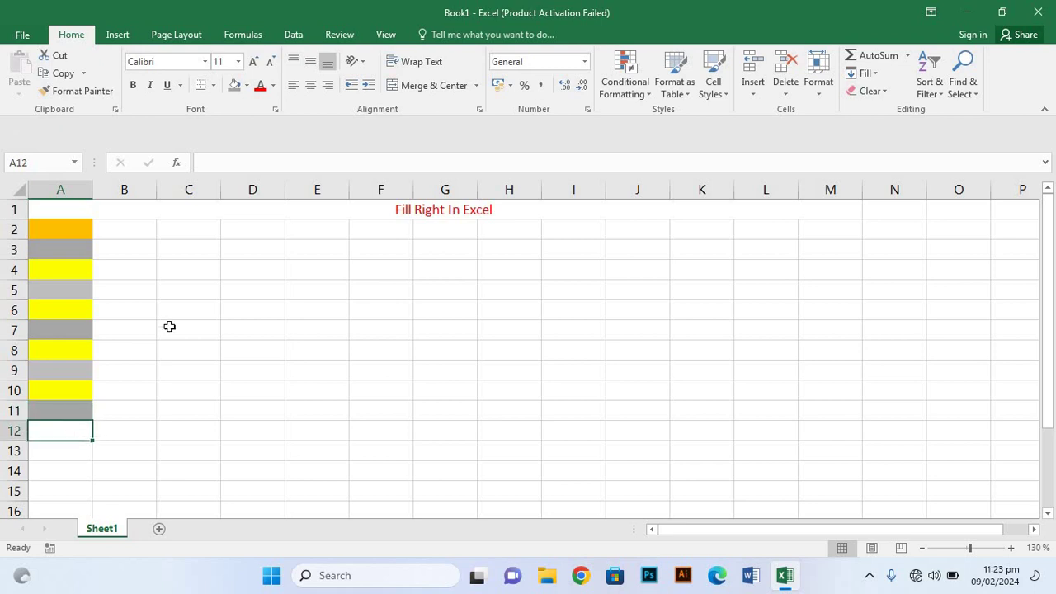
left_click(247, 86)
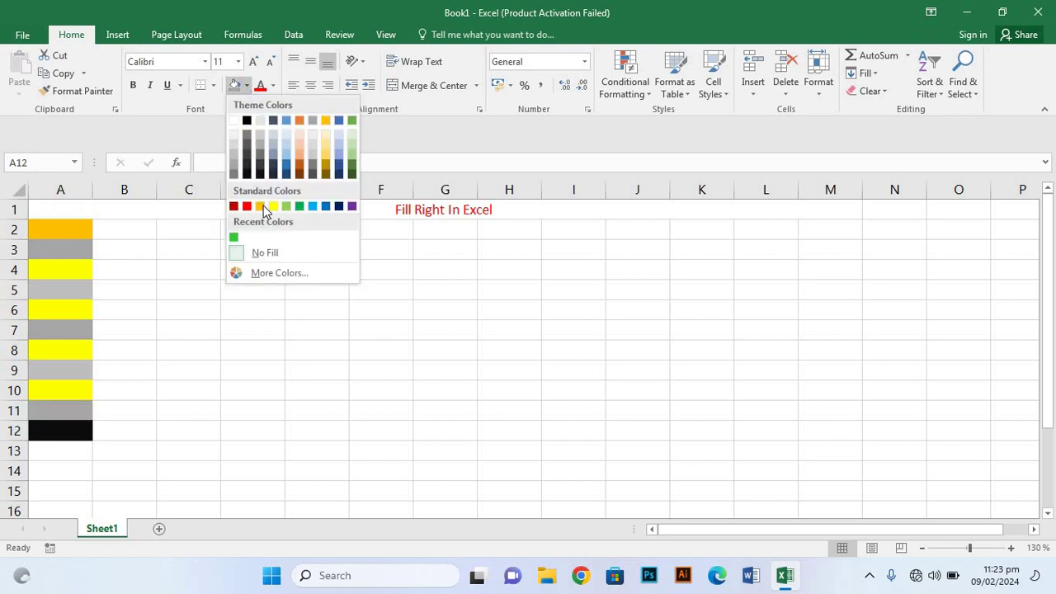
left_click(272, 207)
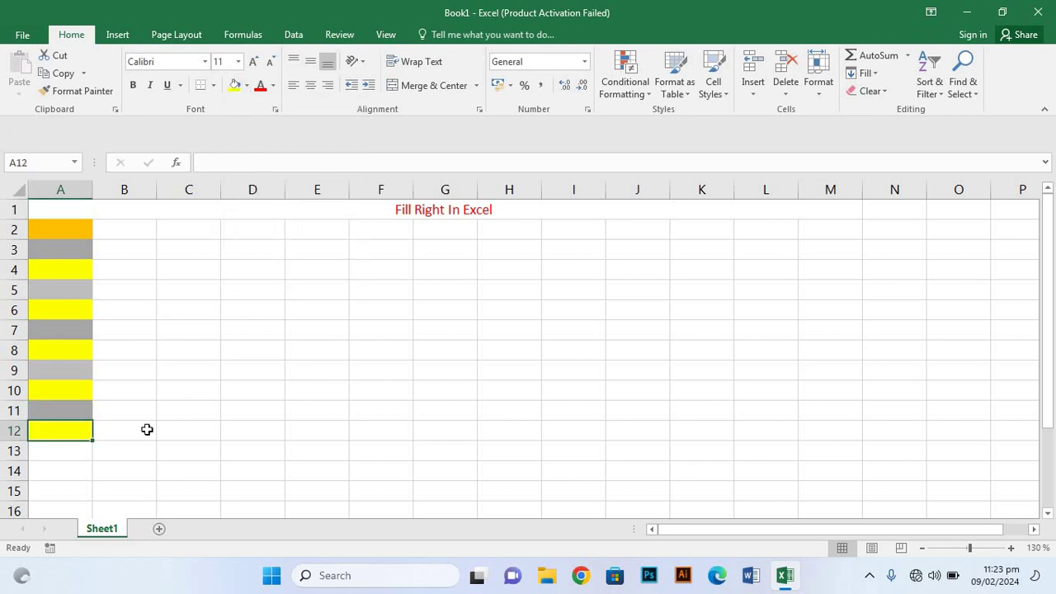
left_click(66, 457)
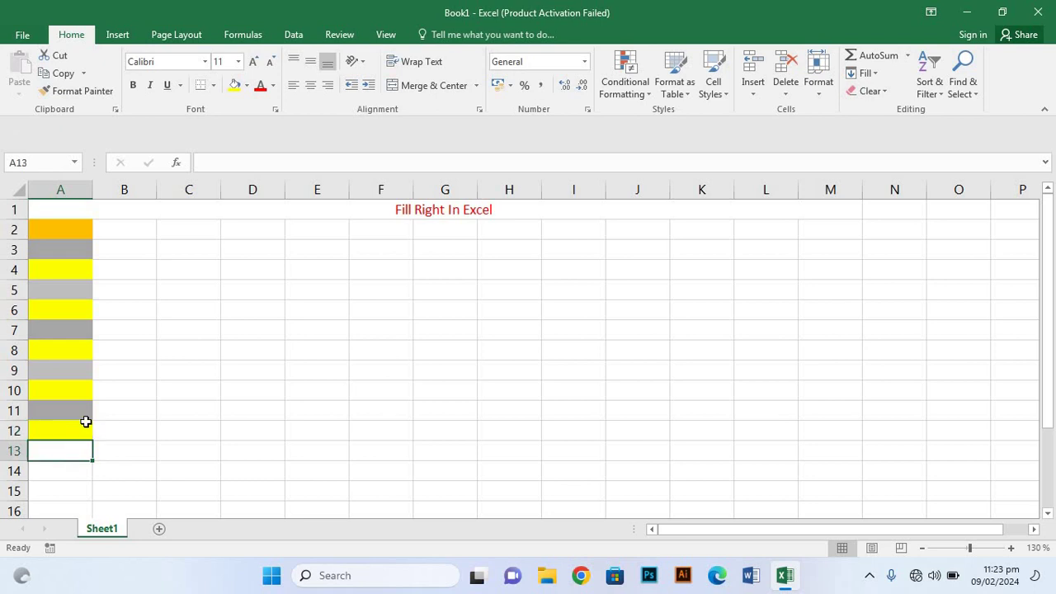
left_click(246, 86)
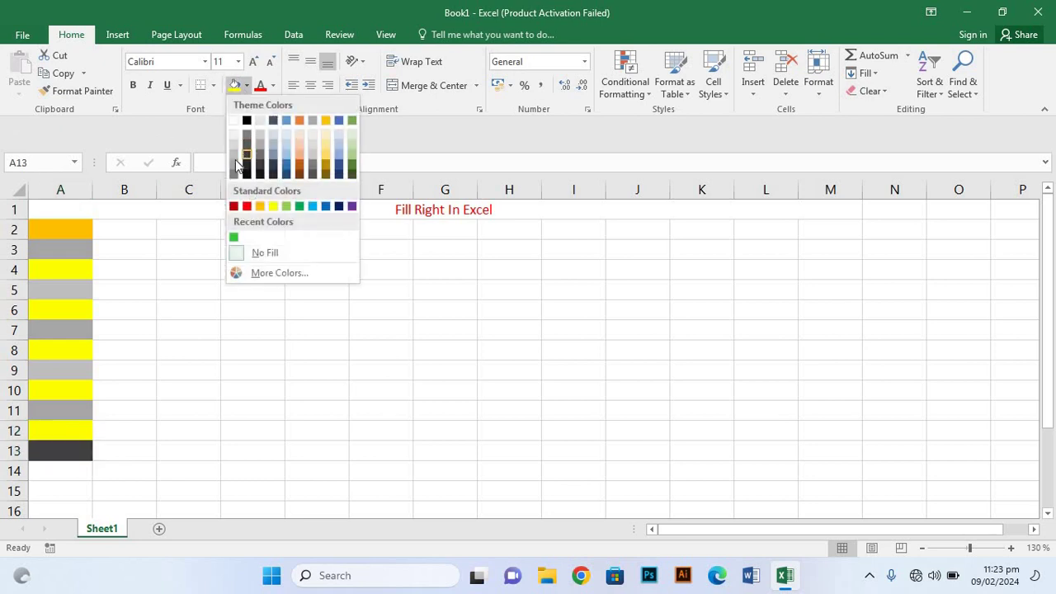
left_click(233, 167)
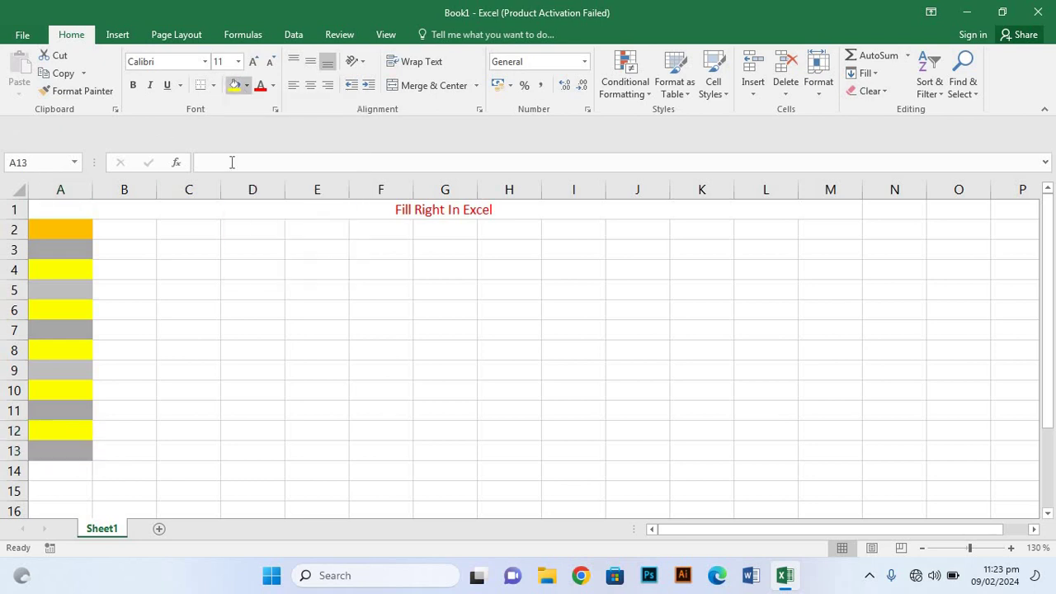
left_click(189, 312)
- Select A2:K13 and Fill Right with Ctrl+R so each row's column A colour extends through column K
left_click_drag(74, 222, 124, 471)
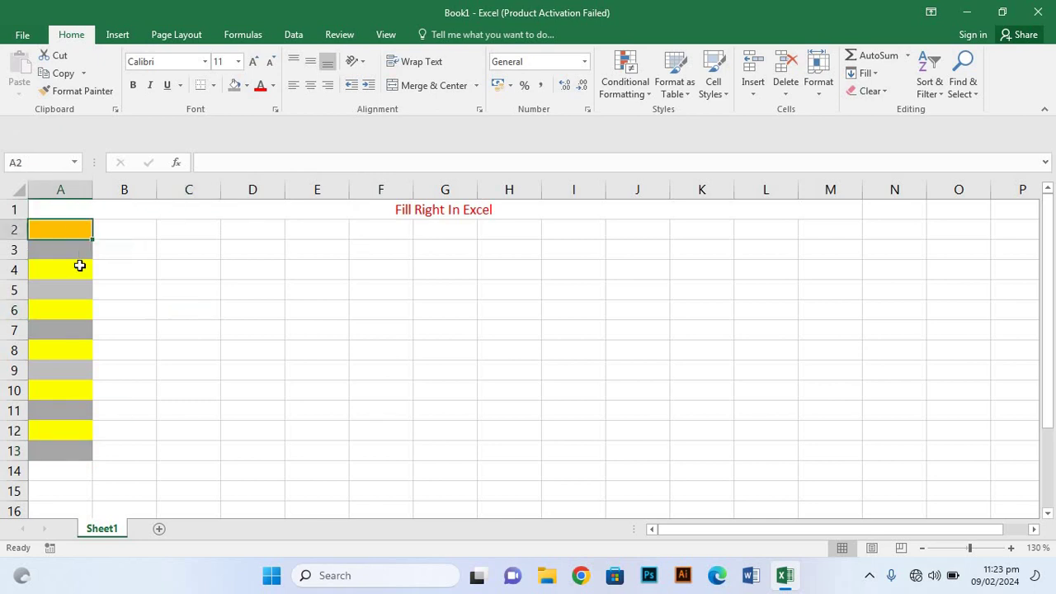
mouse_move(242, 451)
left_mouse_down()
mouse_move(718, 466)
mouse_move(721, 446)
left_mouse_up()
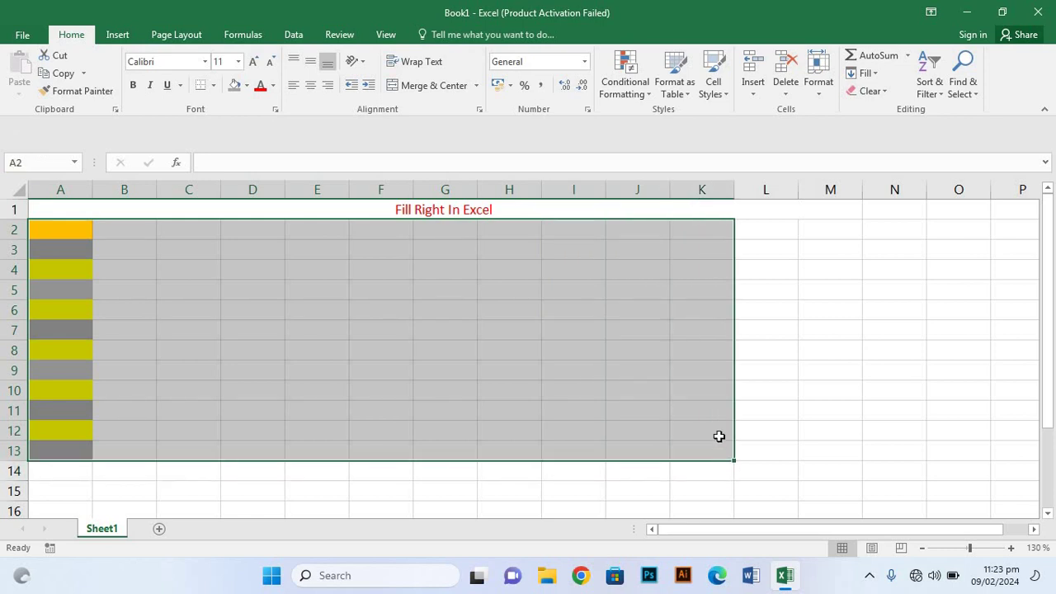
key("ctrl+r")
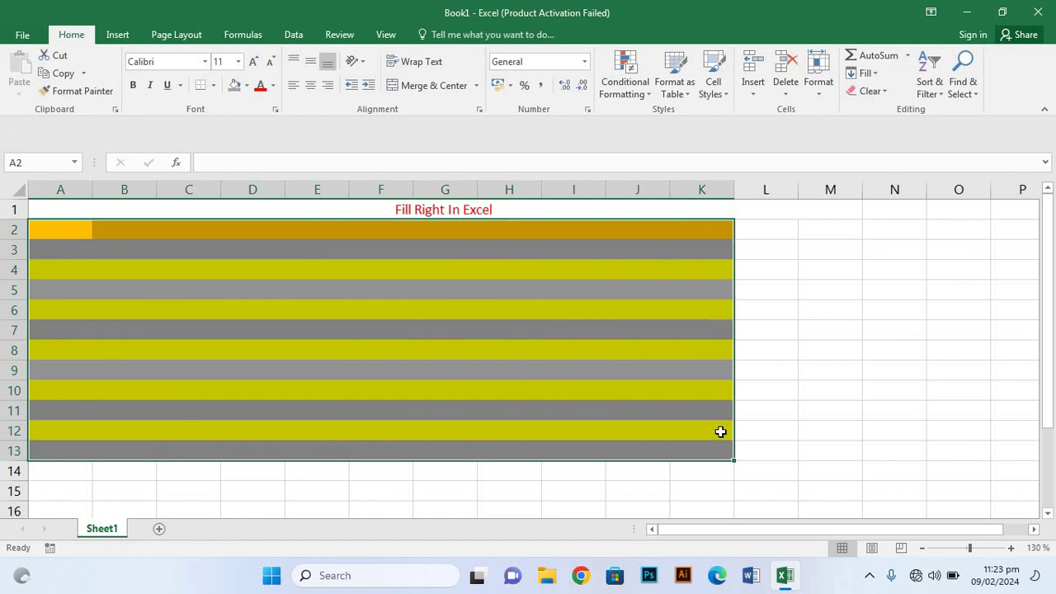
left_click(803, 312)
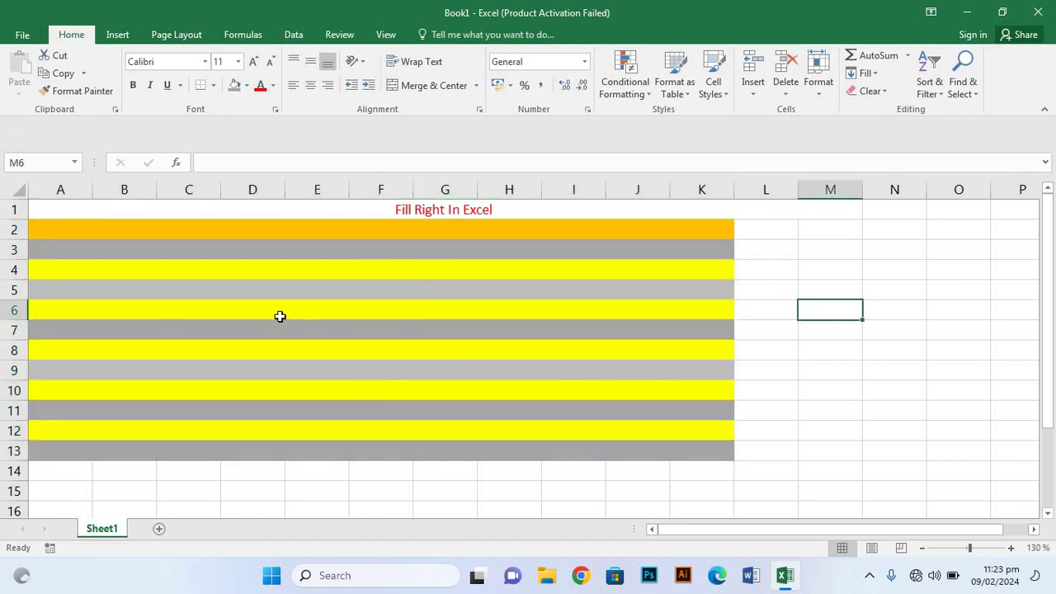